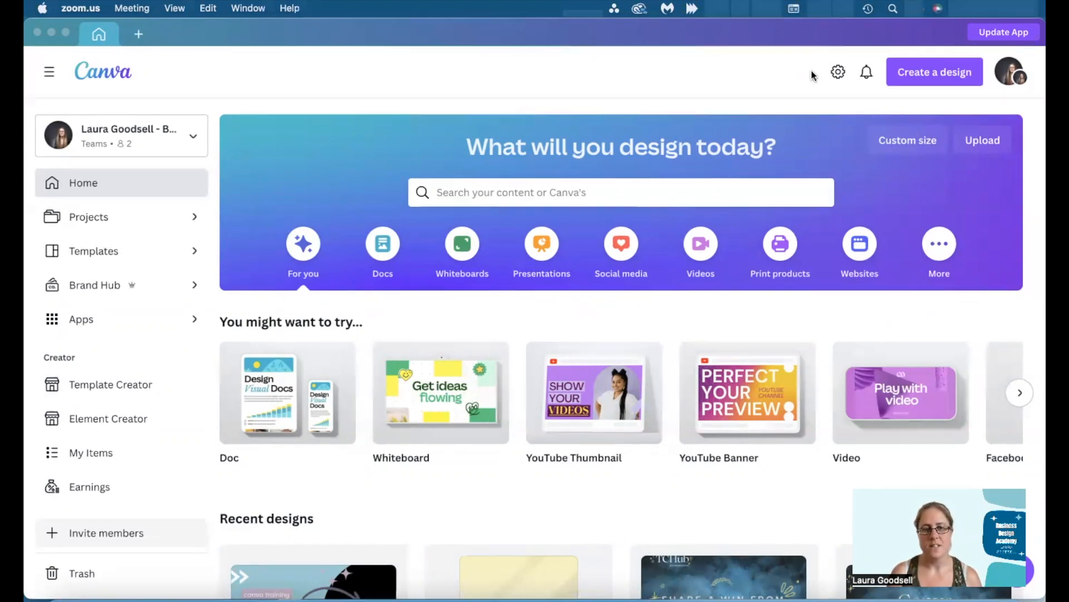
- Create a new blank Facebook Post (Landscape) design
click(928, 62)
click(928, 67)
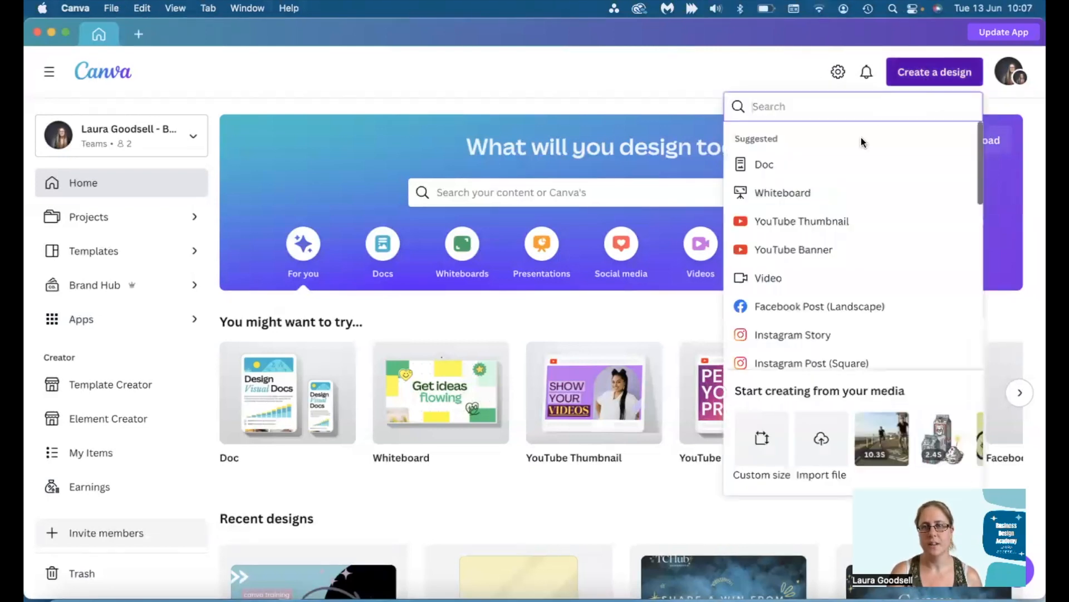
click(825, 305)
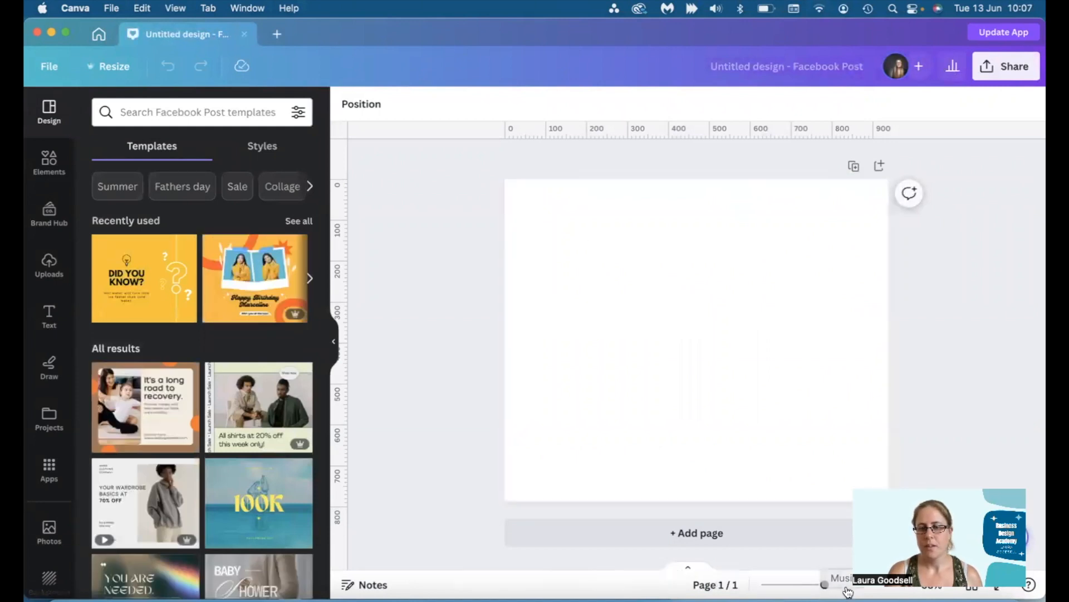
- Add a text box with the default placeholder text to the page and enlarge it to font size 49.4
click(845, 589)
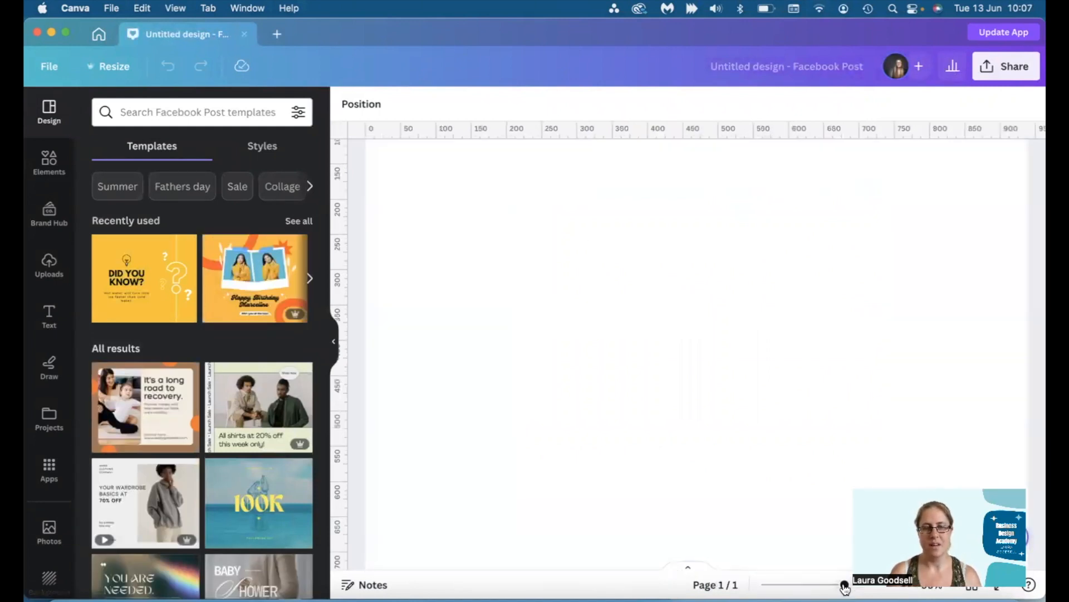
click(646, 419)
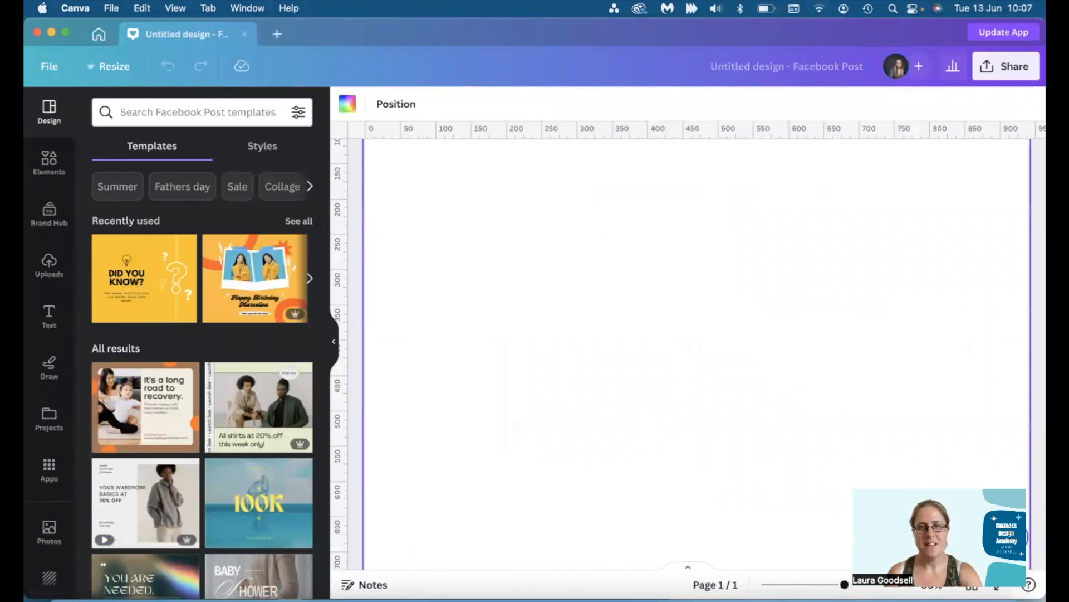
key(t)
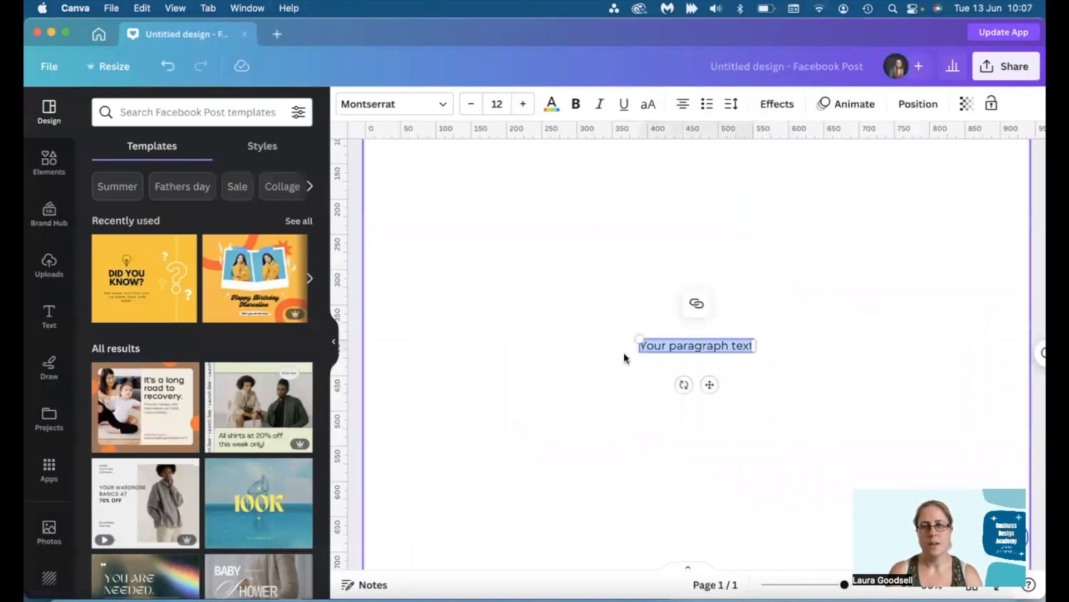
drag(634, 338, 379, 217)
drag(754, 352, 851, 409)
click(674, 389)
- Move the paragraph text up and across so it sits roughly centred across the page
click(583, 340)
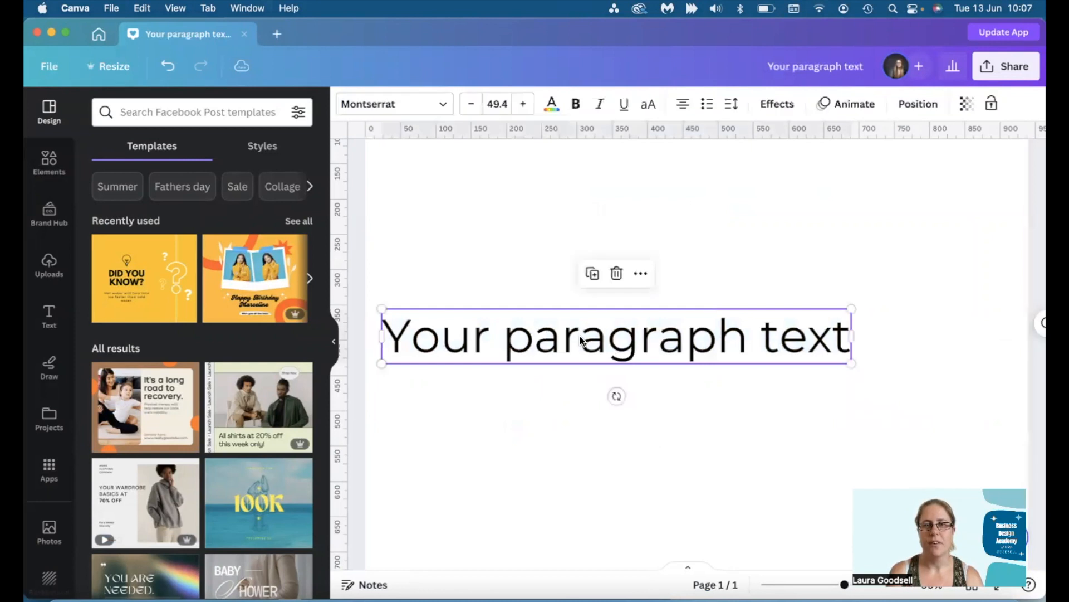
drag(583, 341, 623, 319)
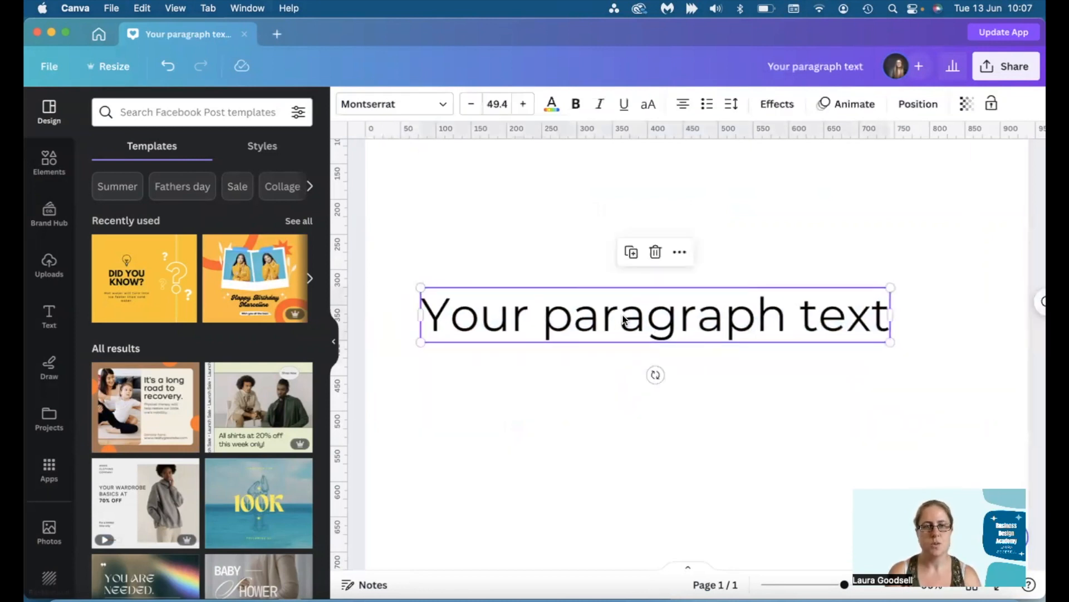
scroll(534, 234, up, 2)
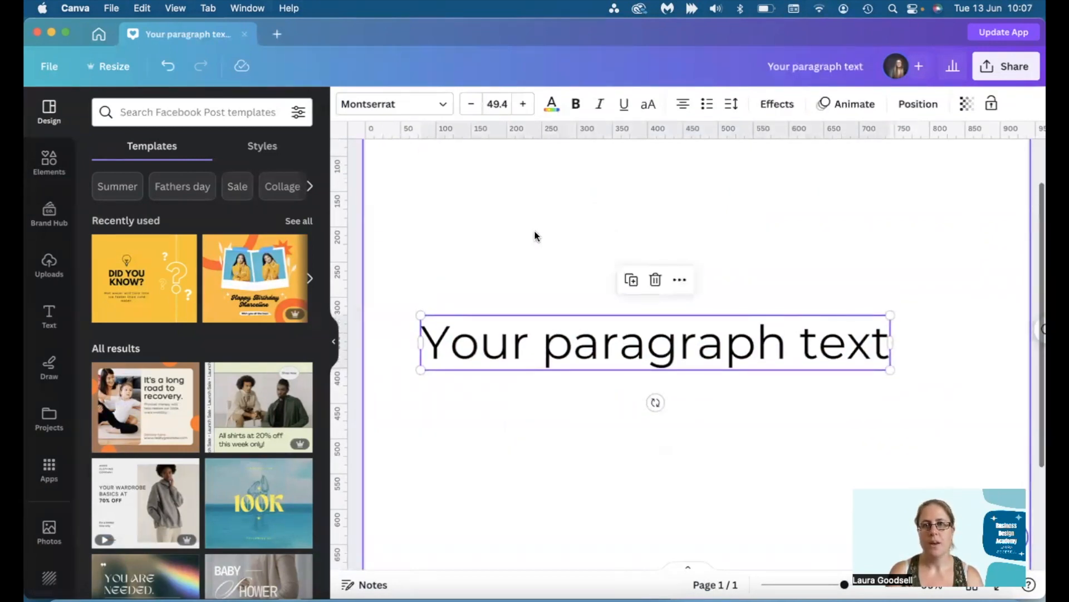
drag(593, 345, 617, 348)
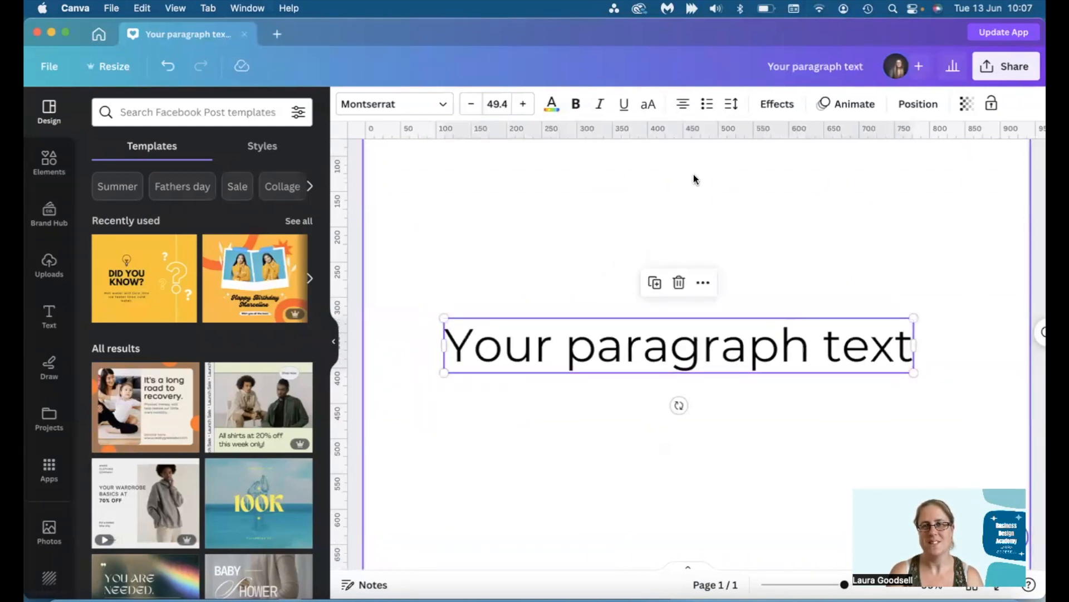
- Apply the Outline effect to the paragraph text and increase the outline thickness above 50
click(779, 106)
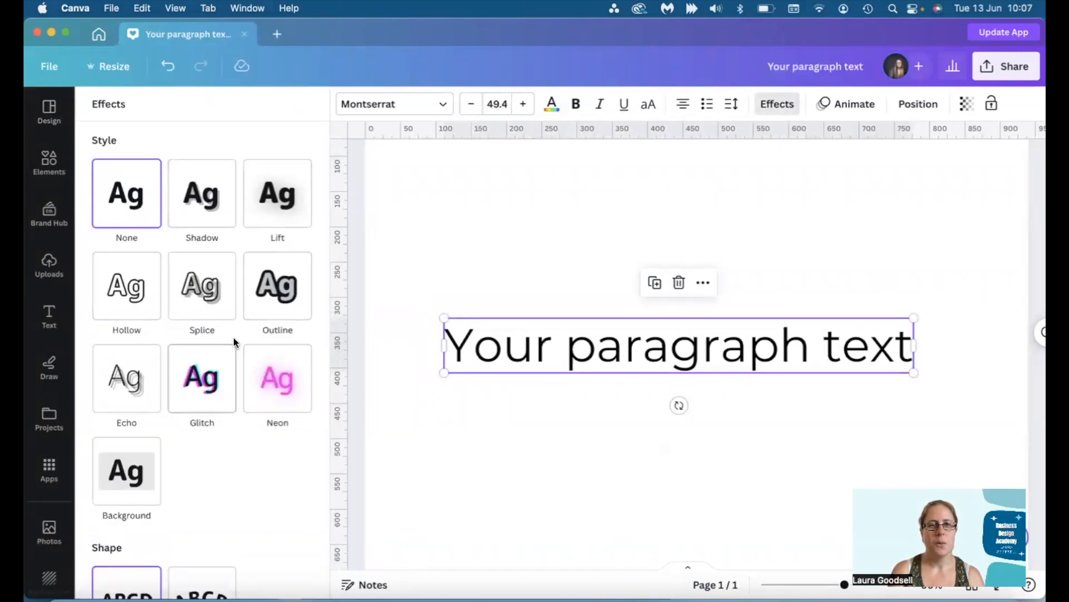
click(274, 288)
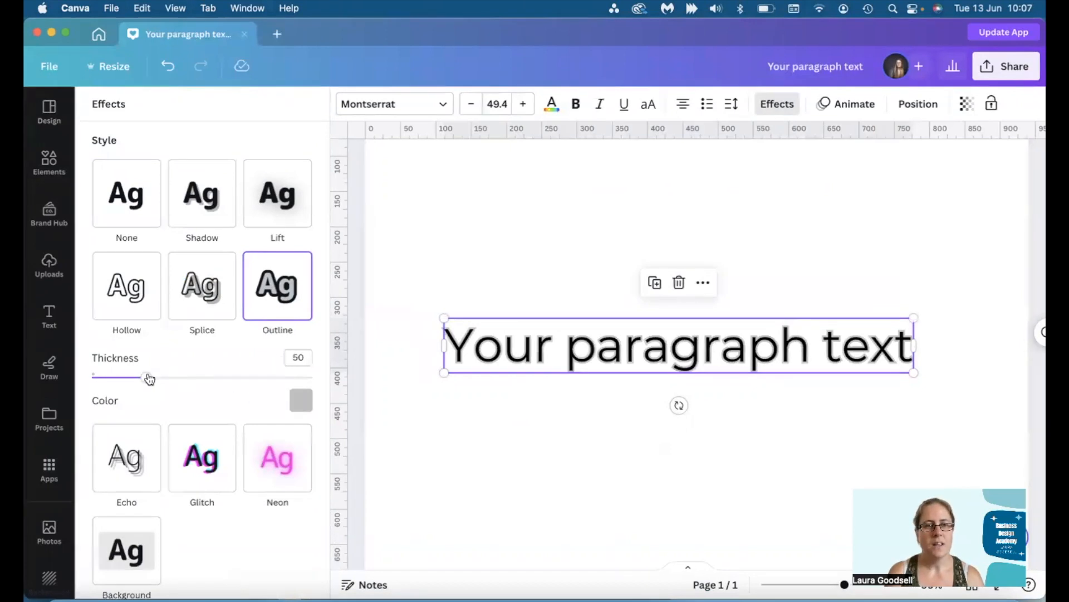
drag(147, 378, 208, 377)
- Set the text outline to a custom teal-blue colour, #2B9AAD
click(301, 400)
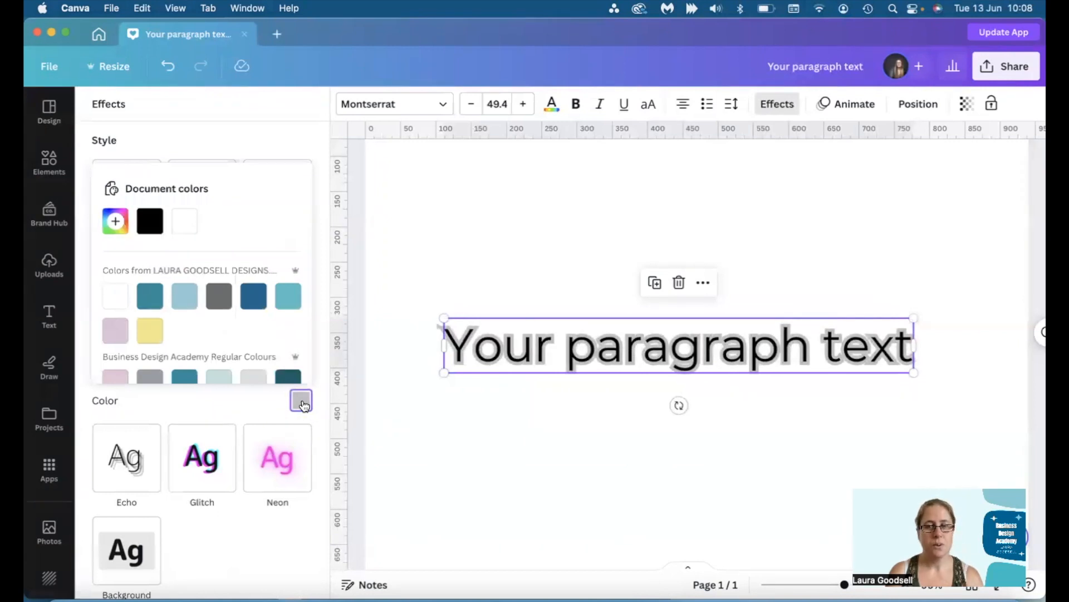
scroll(157, 300, down, 2)
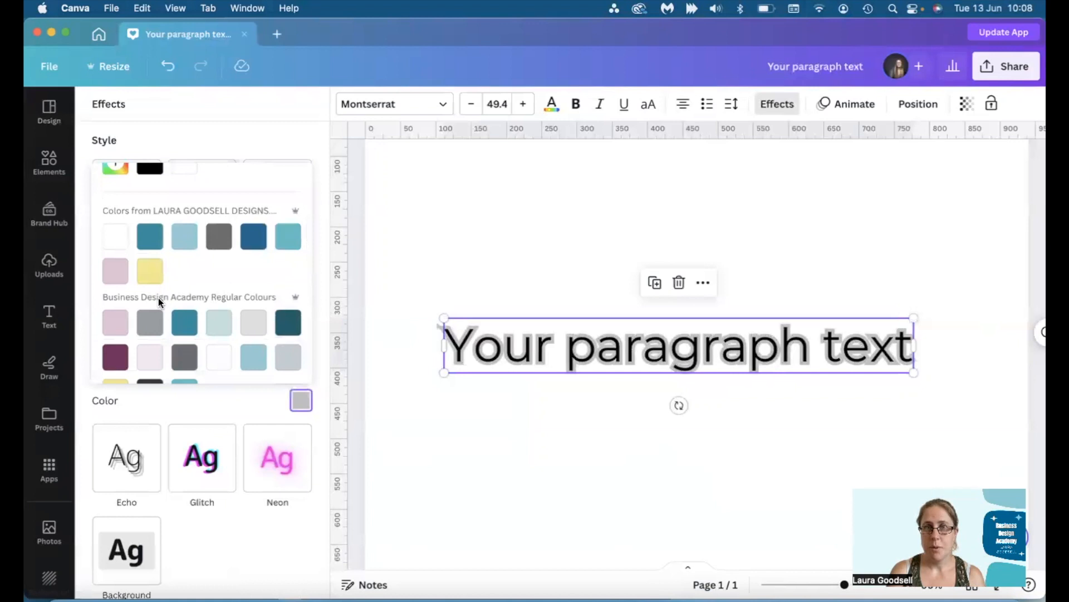
scroll(159, 301, down, 3)
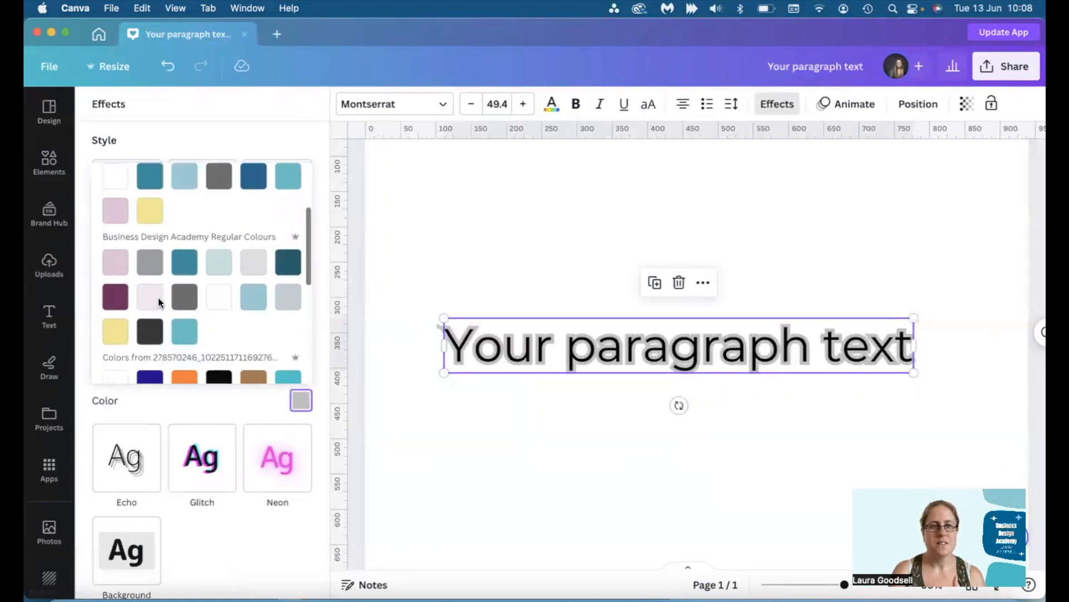
scroll(158, 302, down, 5)
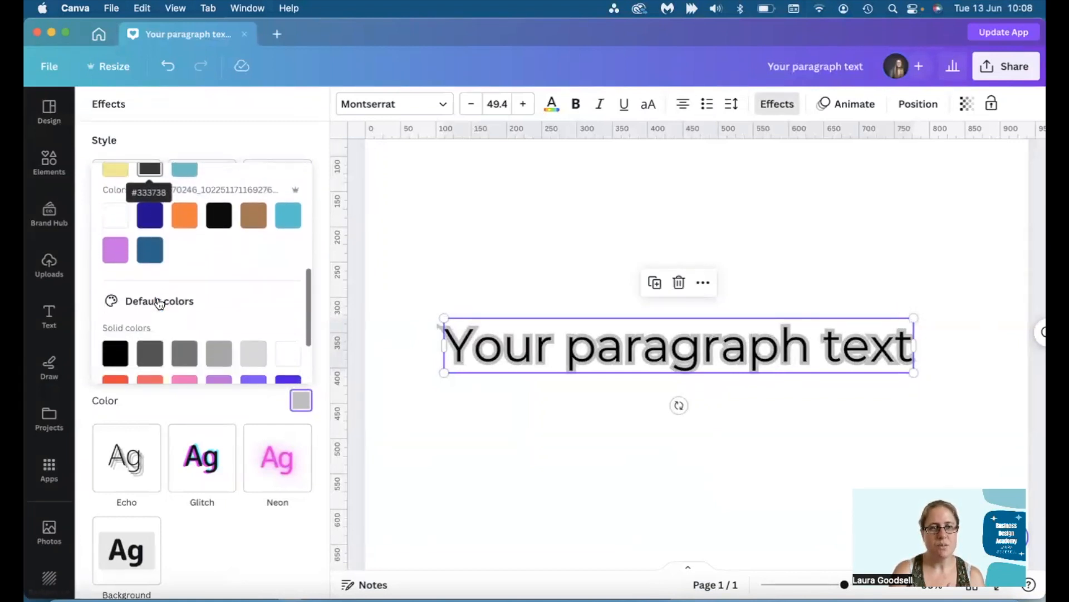
scroll(158, 301, down, 3)
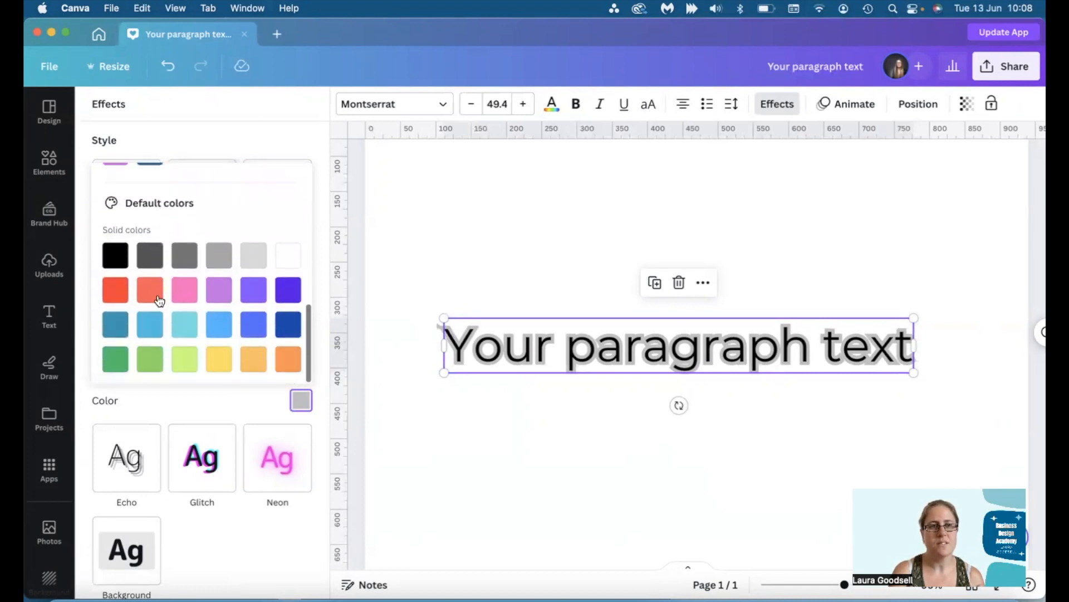
scroll(158, 298, up, 10)
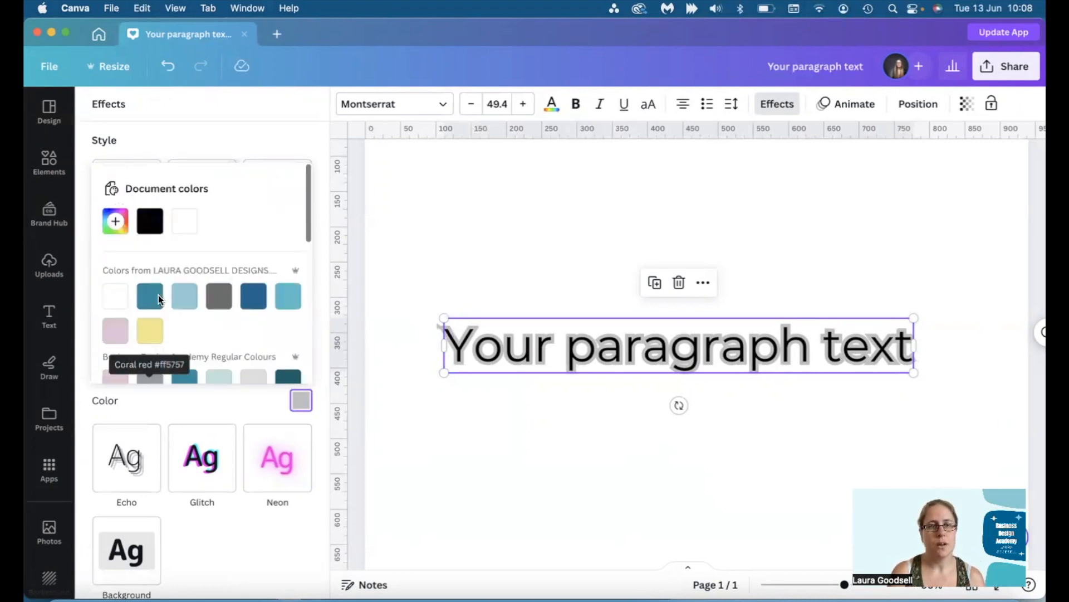
click(114, 222)
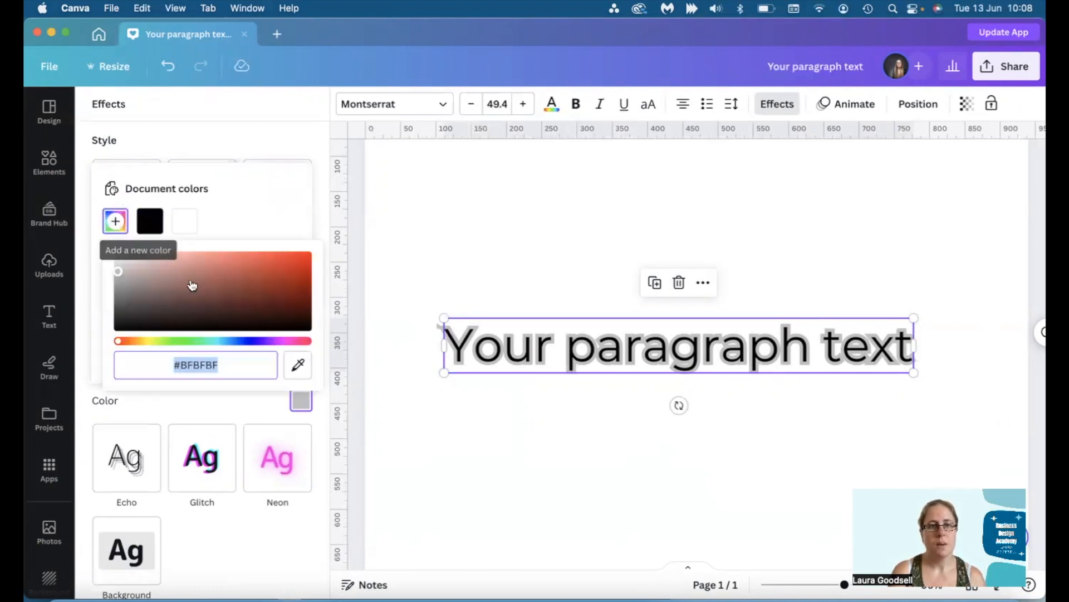
click(161, 341)
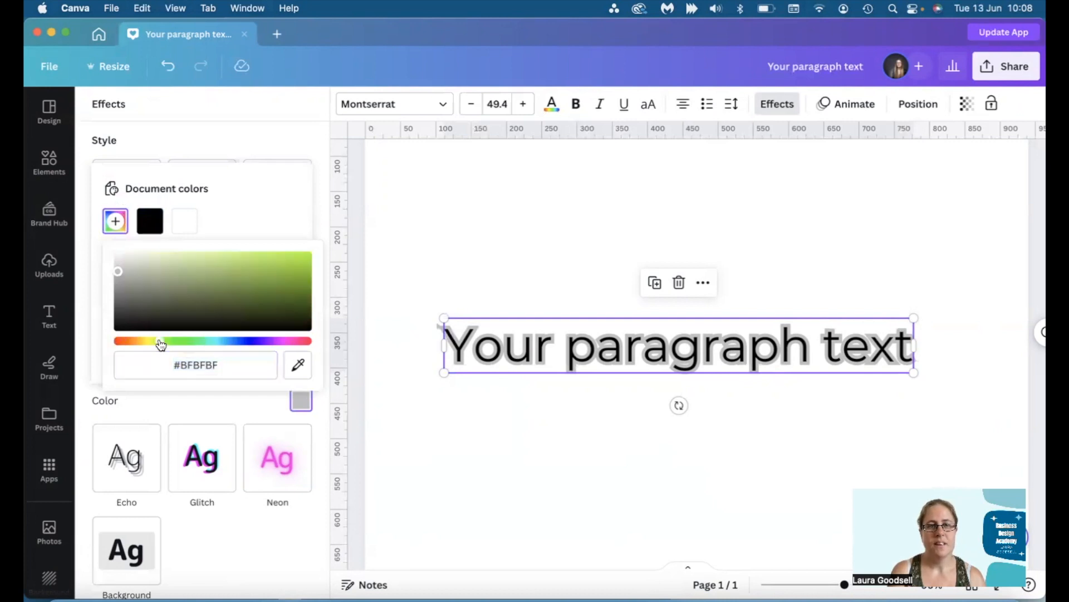
click(262, 277)
click(219, 341)
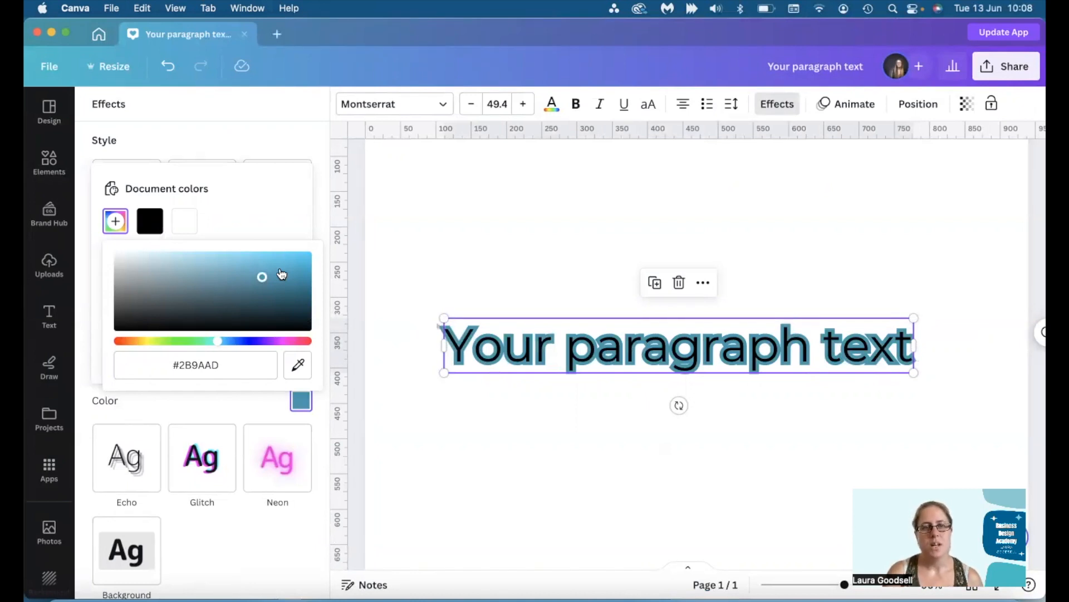
click(411, 257)
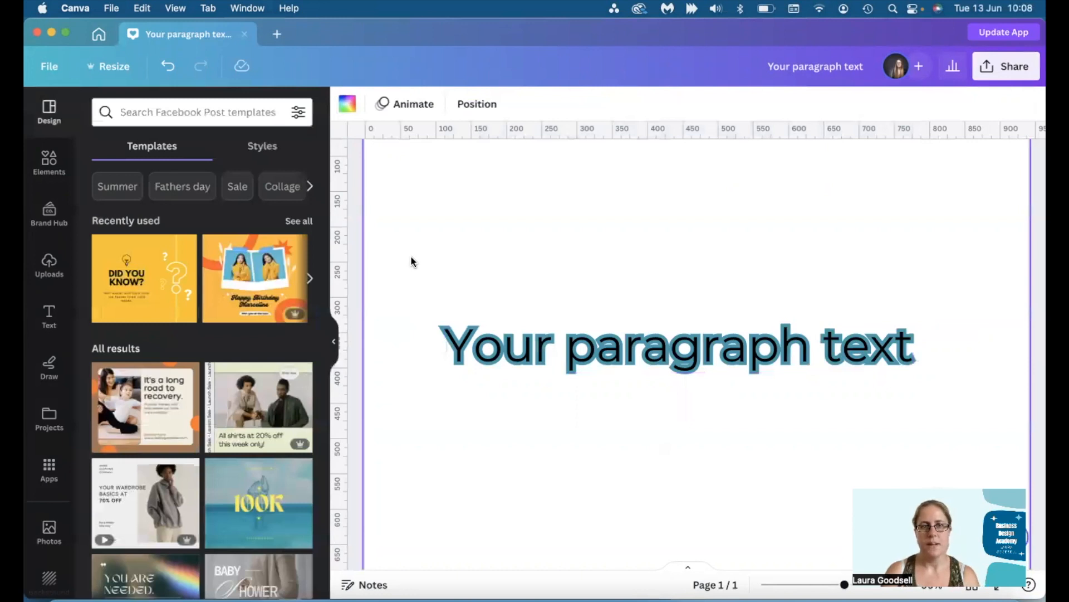
- Change the outlined text's fill colour to white #ffffff and enlarge the text box from opposite corners to span most of the page
click(622, 354)
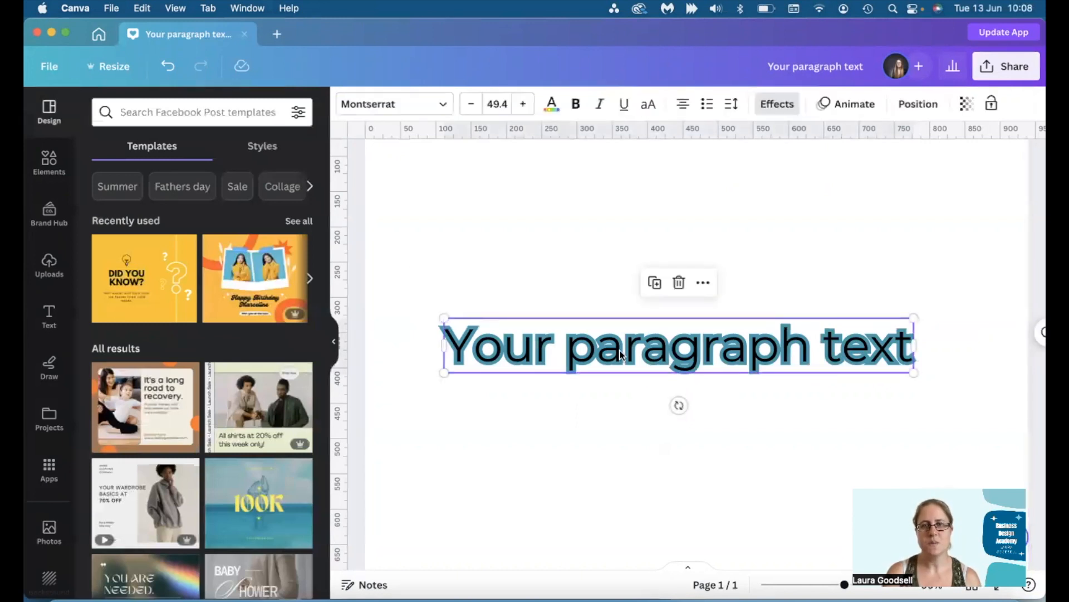
click(550, 106)
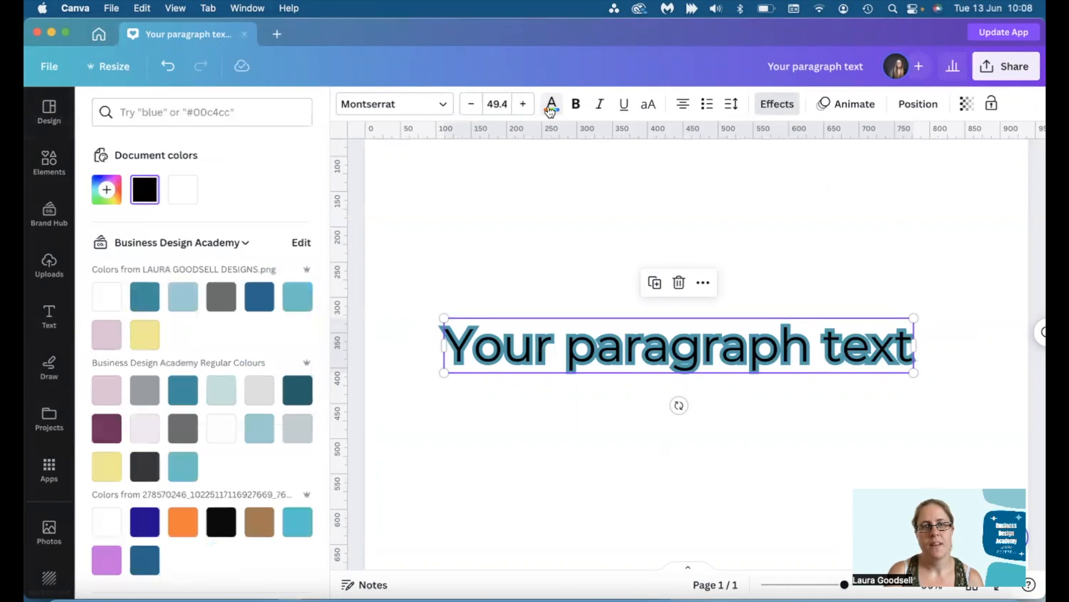
click(183, 196)
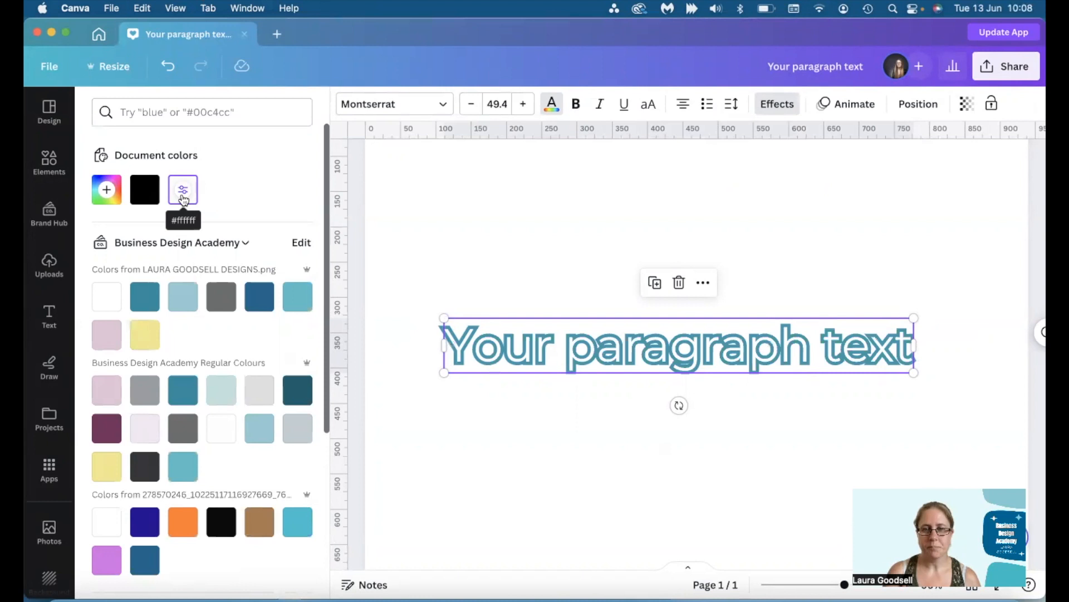
drag(444, 318, 408, 304)
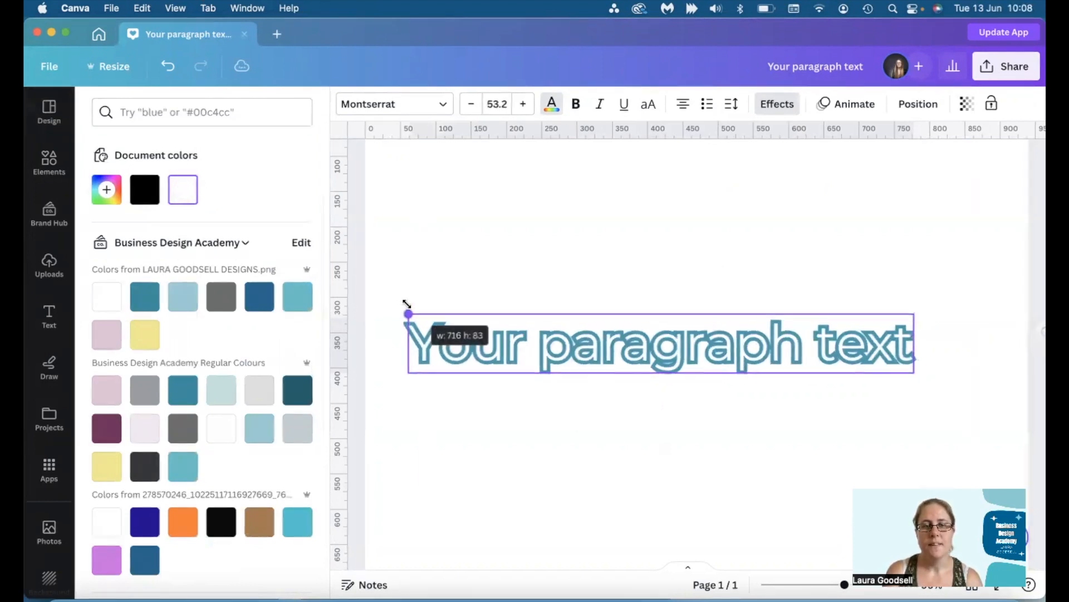
drag(914, 373, 970, 401)
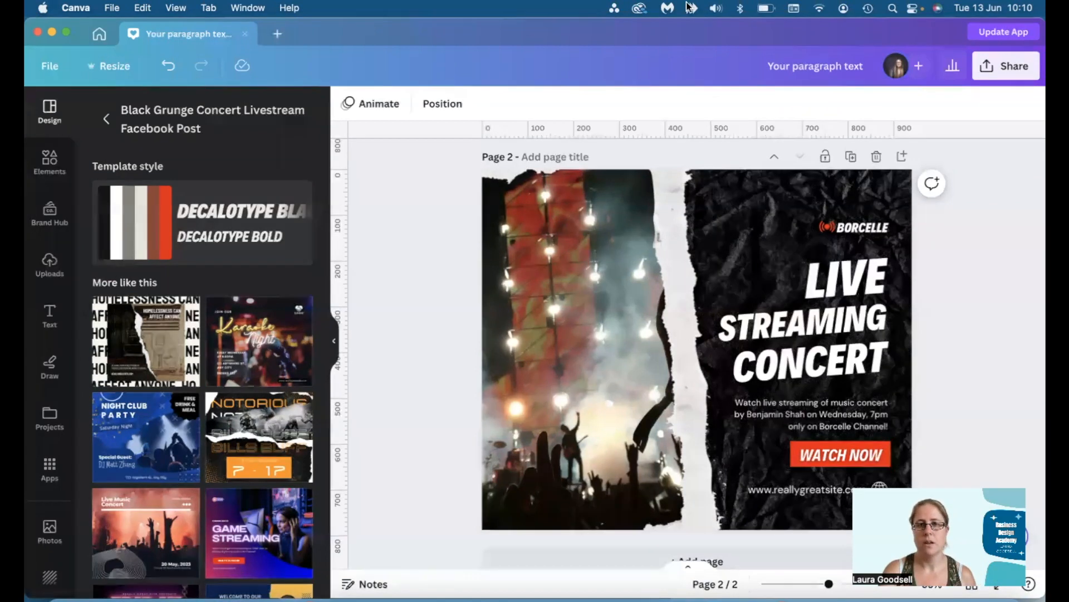
- Compare the two pages and open the layer list for the live streaming concert design on page 2
scroll(630, 276, up, 3)
scroll(630, 275, up, 5)
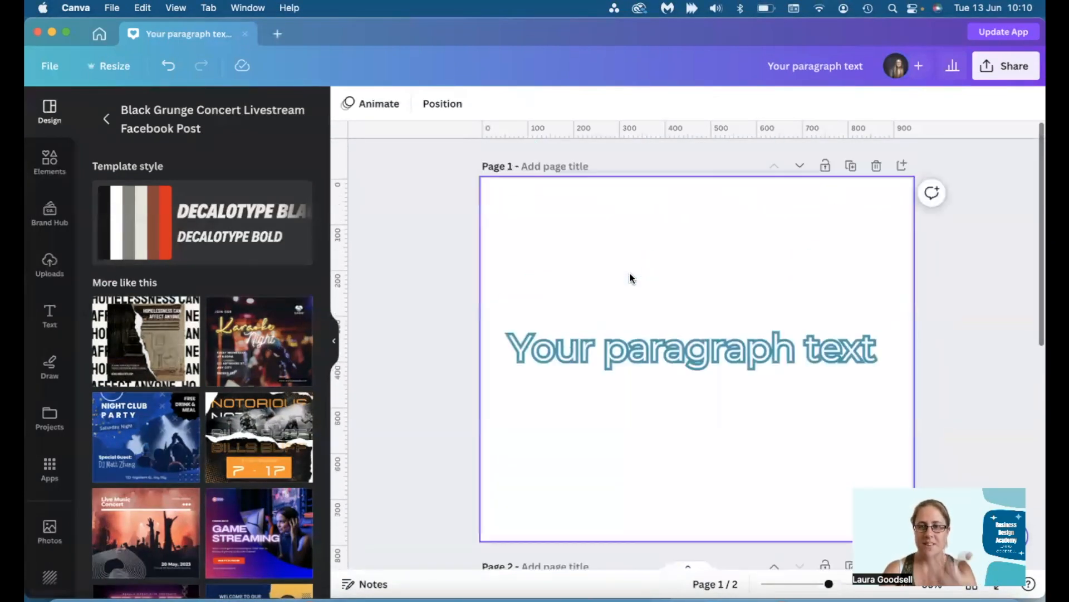
scroll(631, 278, down, 5)
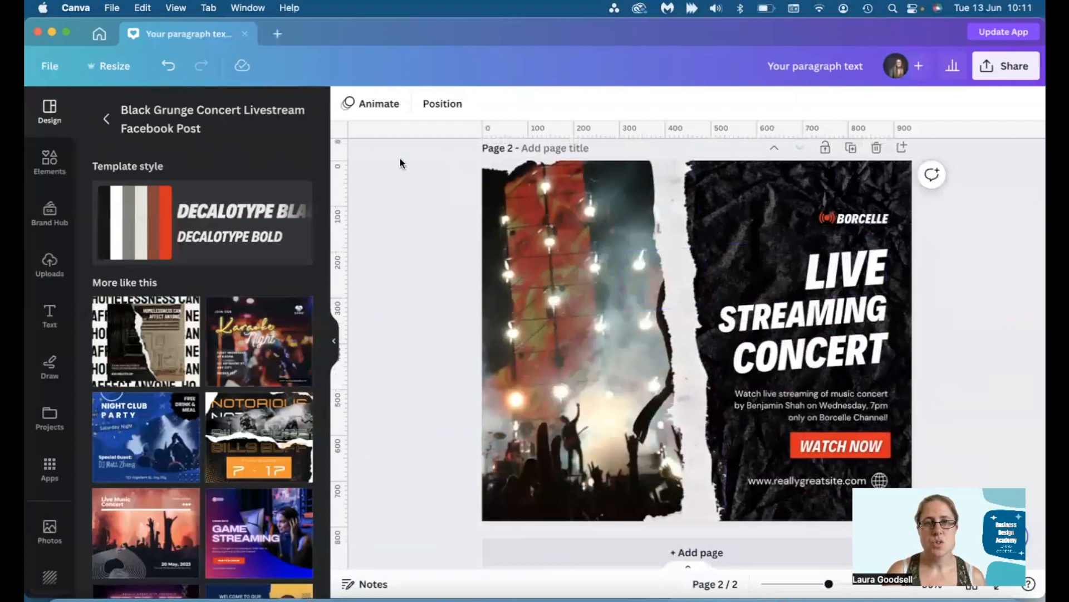
click(439, 112)
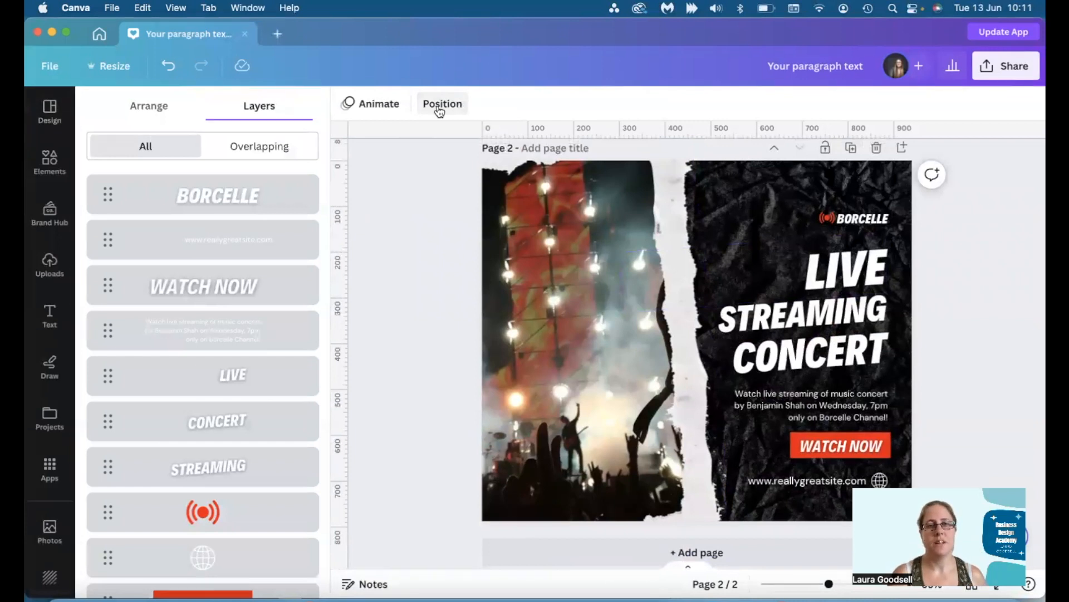
click(159, 109)
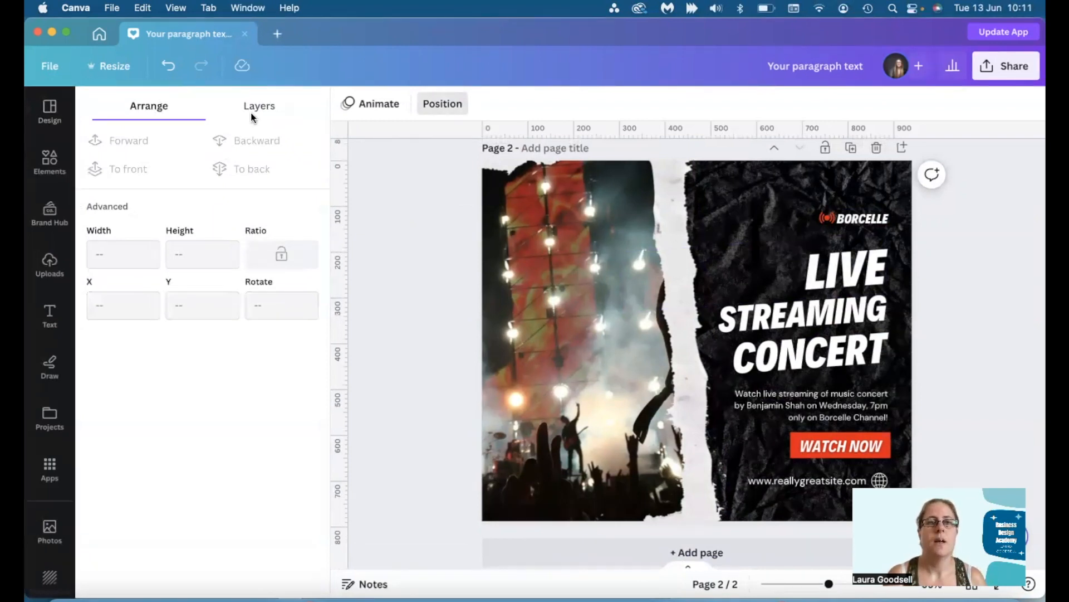
click(269, 109)
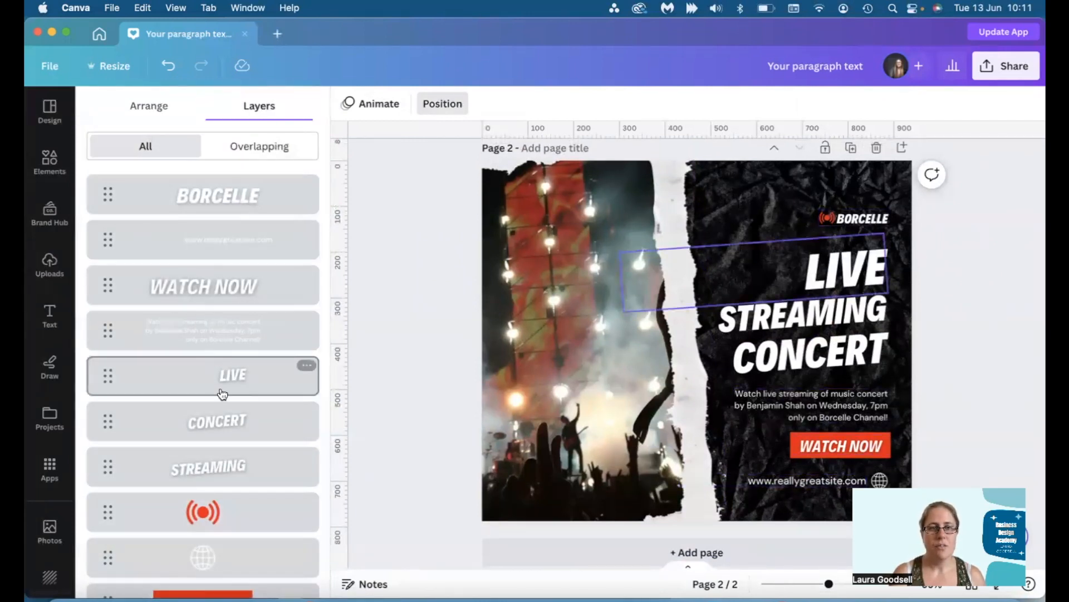
- Move page 2's concert photo layer to the top of the stack and the WATCH NOW text layer down below the STREAMING text
scroll(222, 395, down, 5)
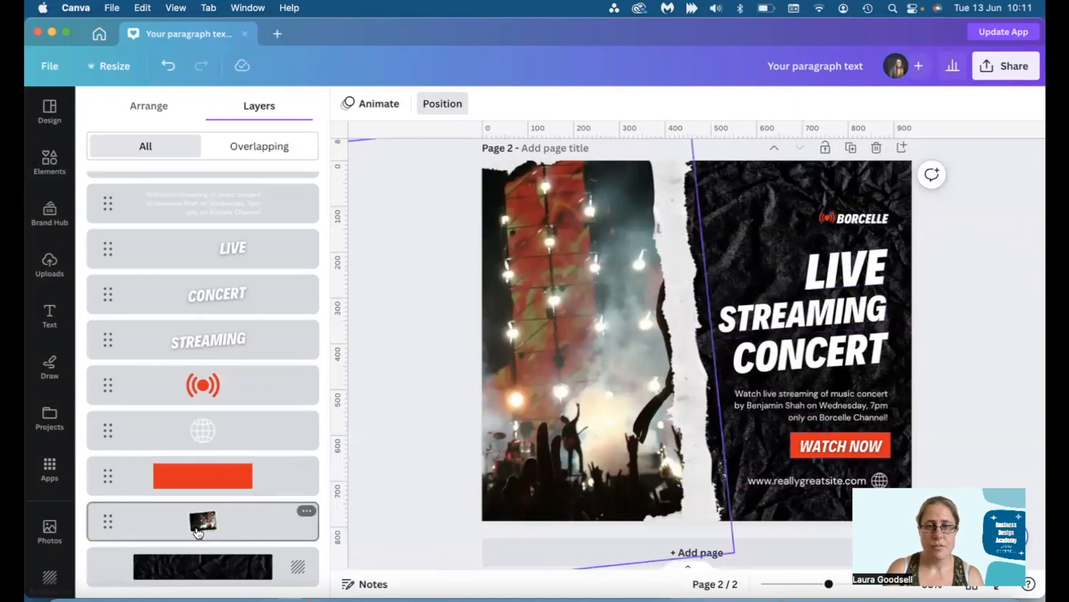
drag(198, 533, 201, 192)
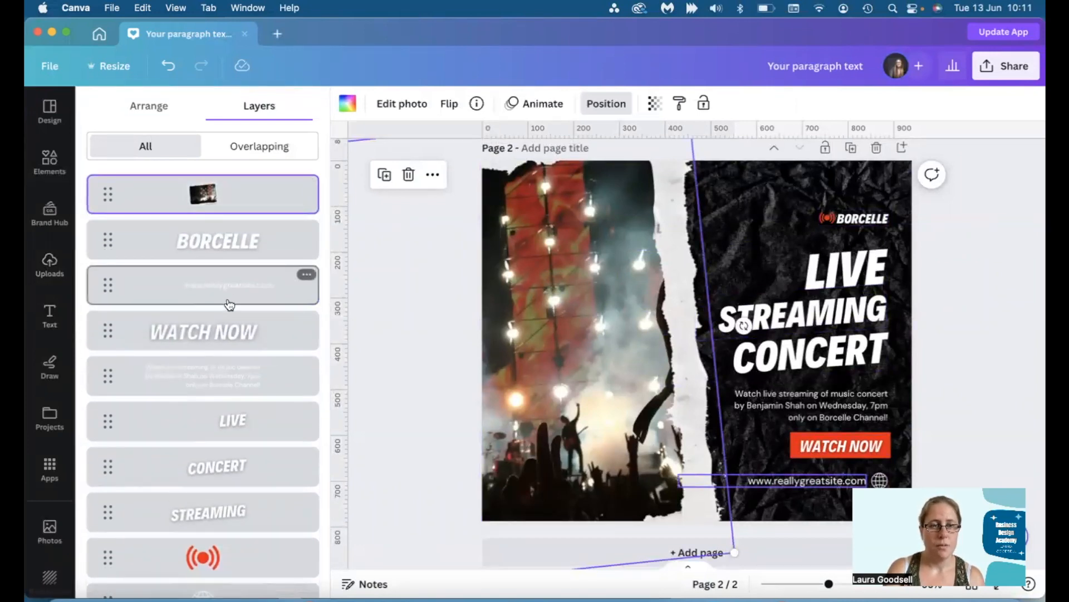
drag(221, 331, 221, 552)
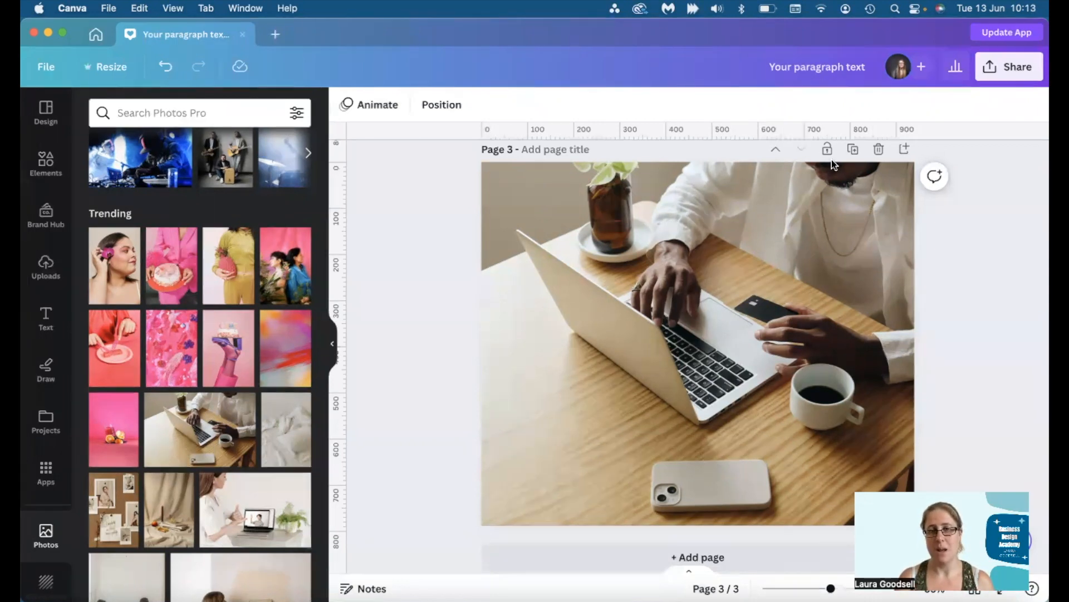
- Detach the laptop photo from page 3's background and move it slightly upward on the page
click(778, 303)
right_click(779, 303)
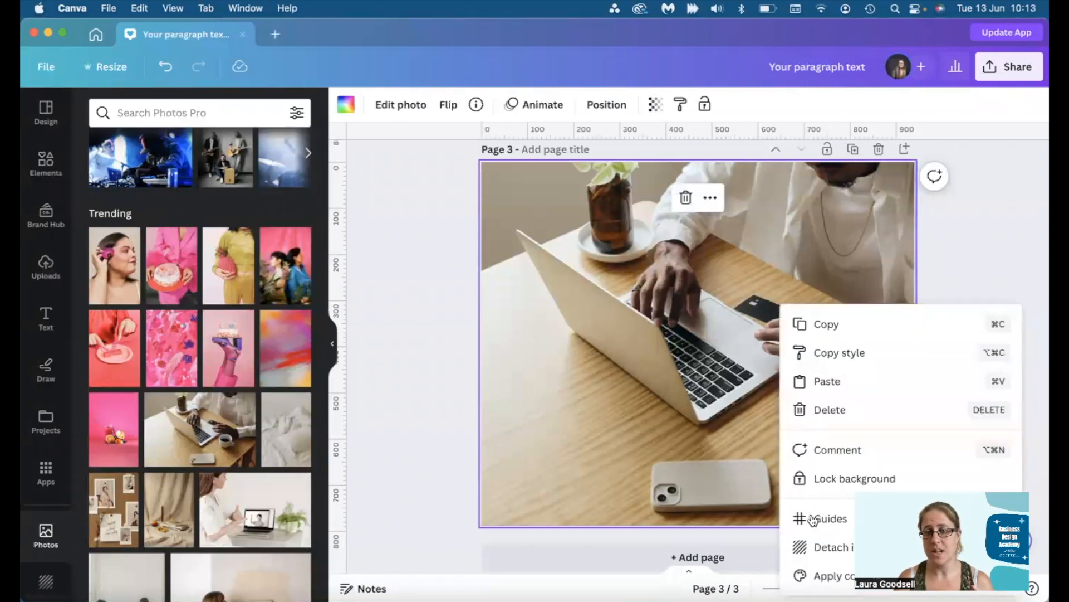
click(819, 546)
mouse_move(648, 379)
mouse_down()
mouse_move(743, 454)
mouse_move(674, 375)
mouse_move(644, 363)
mouse_up()
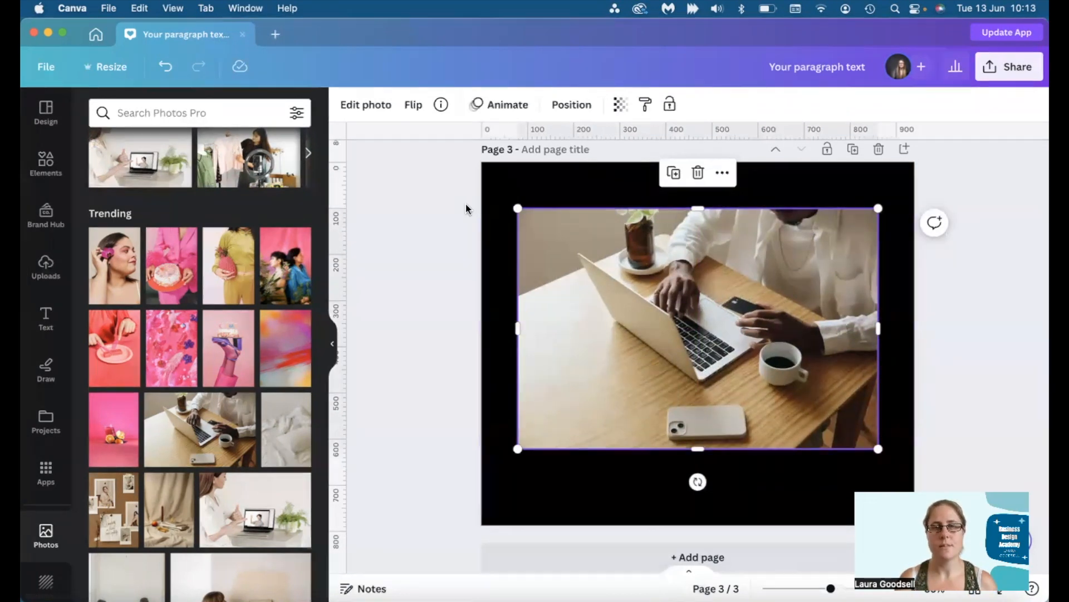
- Erase the phone on the desk from the laptop photo using Magic Eraser with a brush size of 73
click(378, 112)
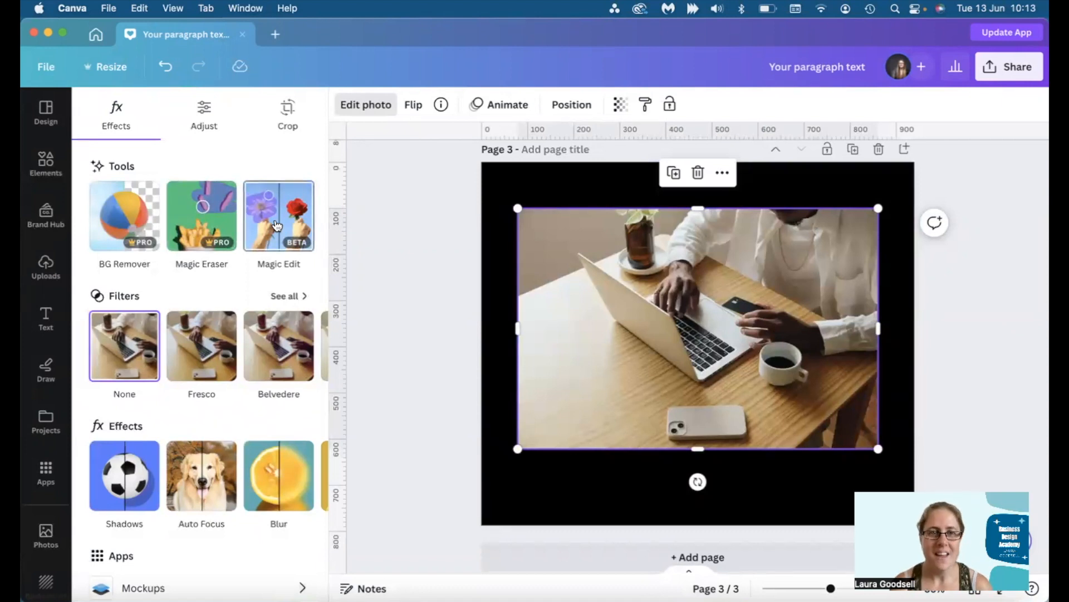
click(204, 221)
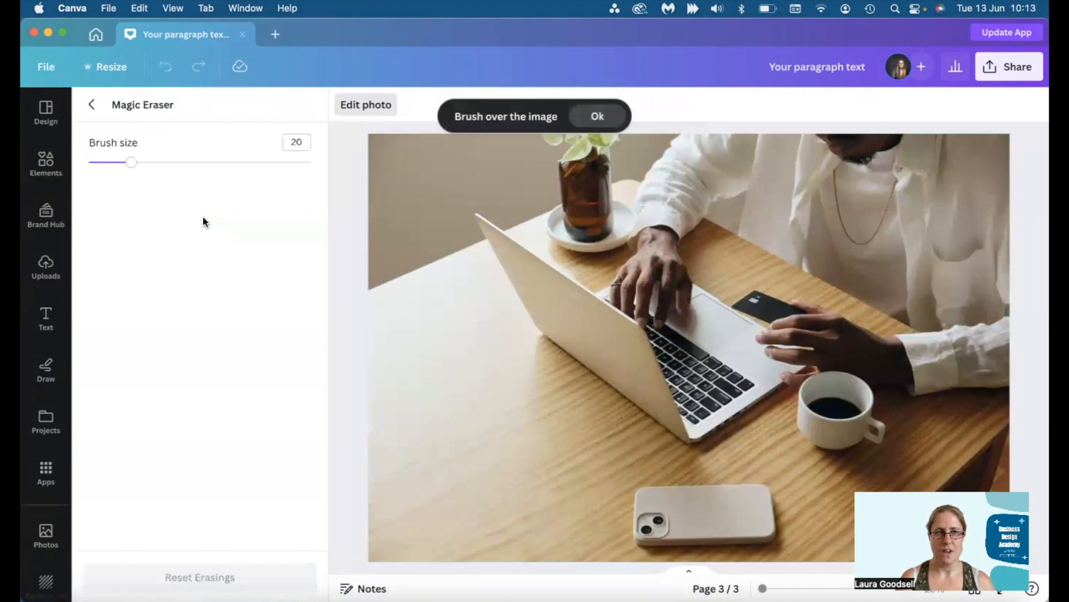
mouse_move(135, 165)
mouse_down()
mouse_move(343, 178)
mouse_move(200, 162)
mouse_move(327, 184)
mouse_move(232, 164)
mouse_move(325, 191)
mouse_move(215, 188)
mouse_move(251, 210)
mouse_move(183, 180)
mouse_move(249, 205)
mouse_up()
scroll(518, 411, down, 3)
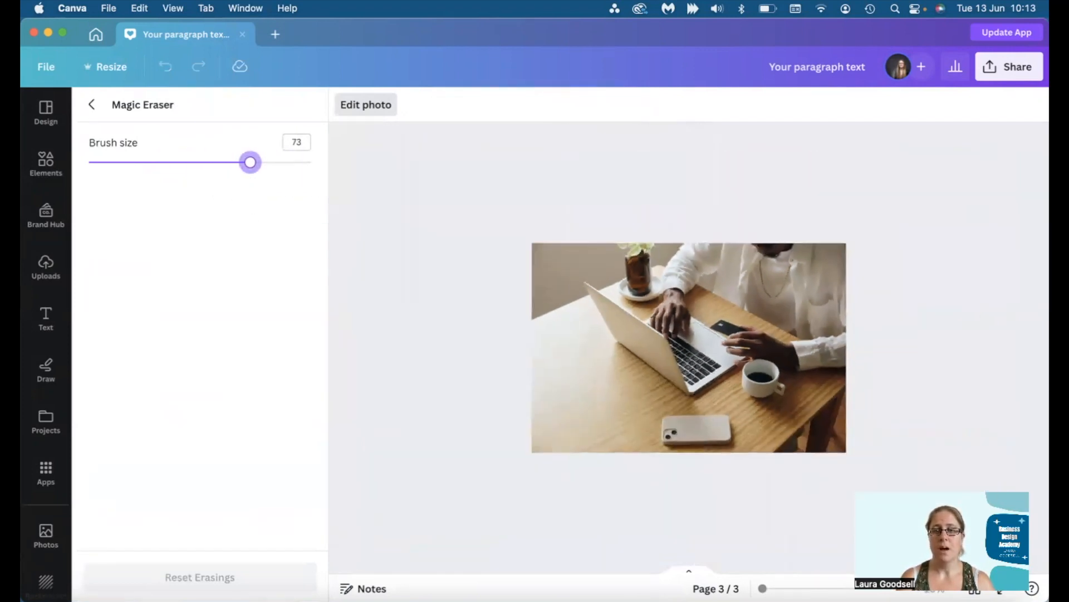
scroll(689, 347, up, 3)
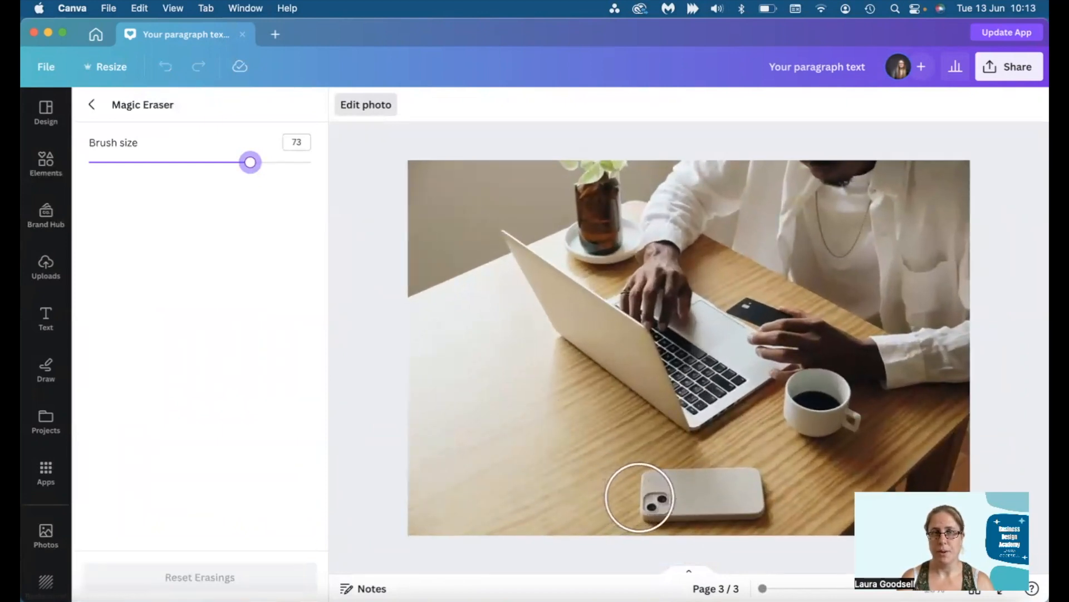
drag(639, 497, 753, 497)
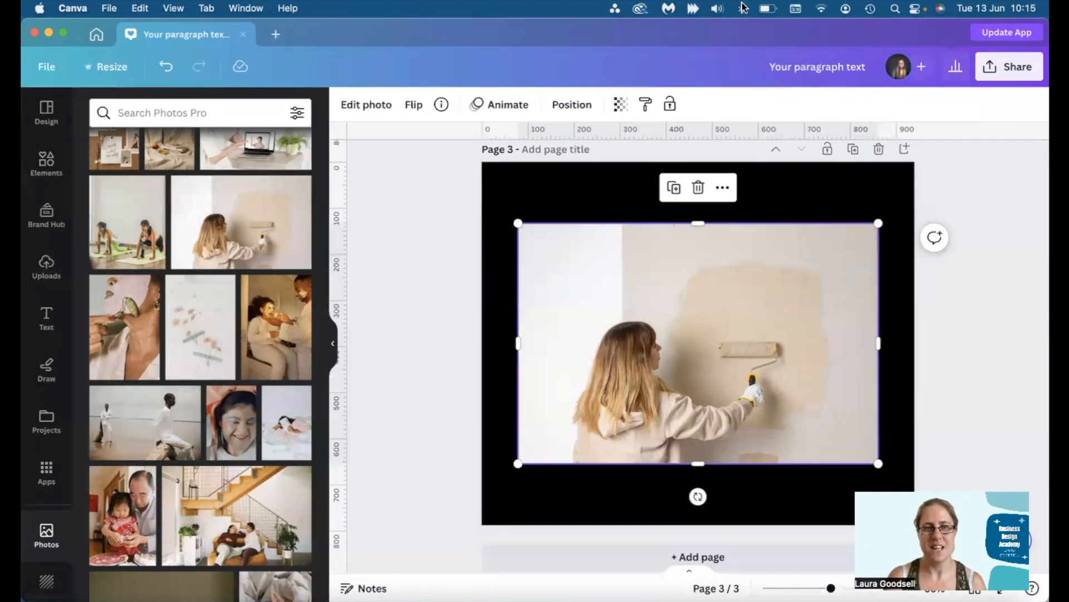
- Mark the paint roller in the woman's photo for Magic Edit using a brush size of 50
click(359, 106)
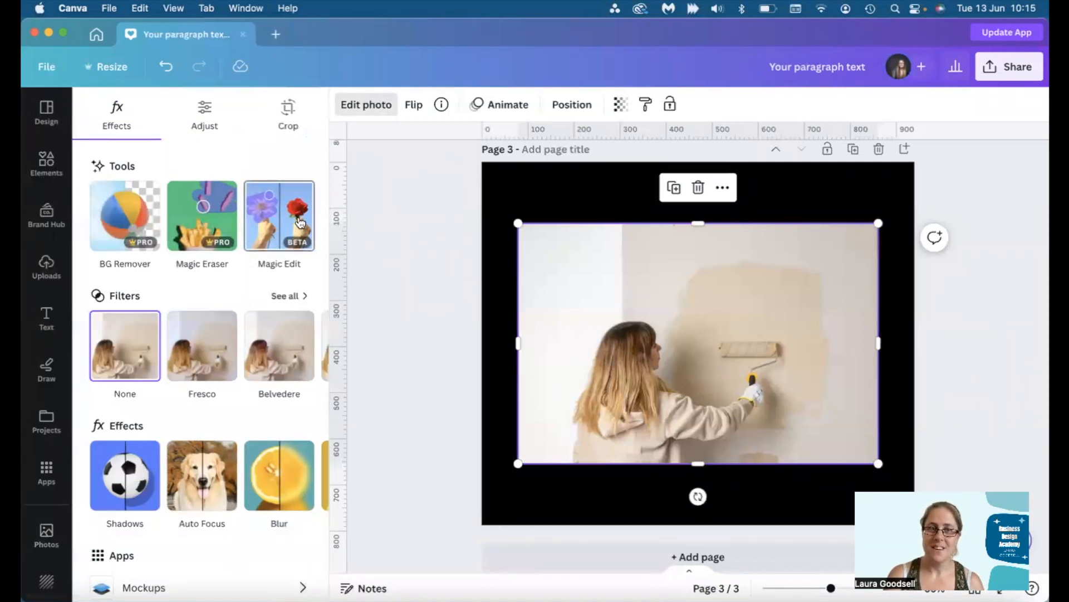
click(300, 222)
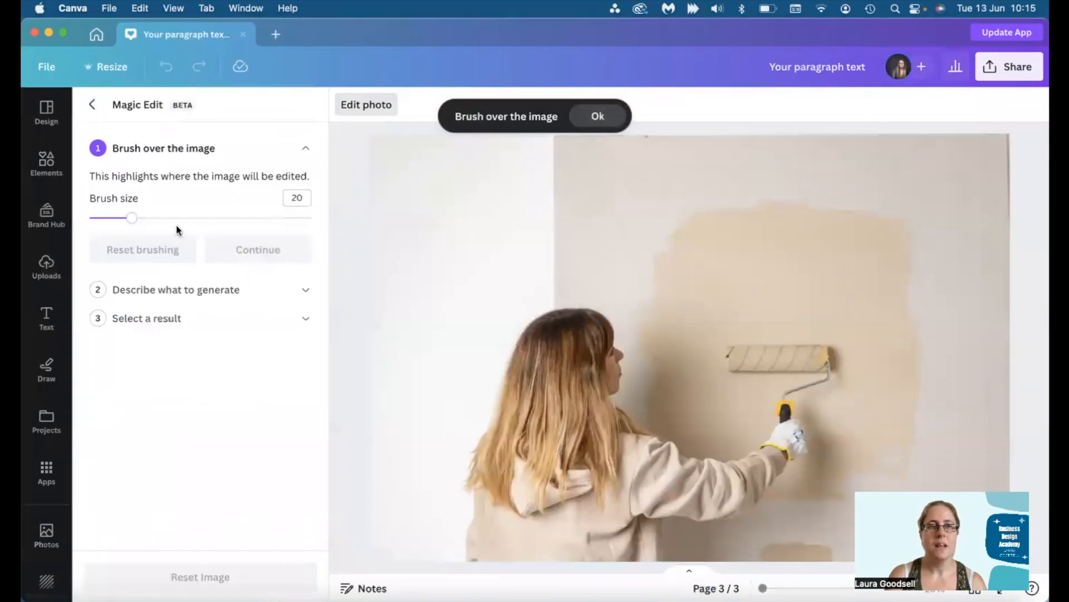
mouse_move(132, 221)
mouse_down()
mouse_move(253, 222)
mouse_move(199, 224)
mouse_move(217, 233)
mouse_up()
drag(196, 224, 200, 225)
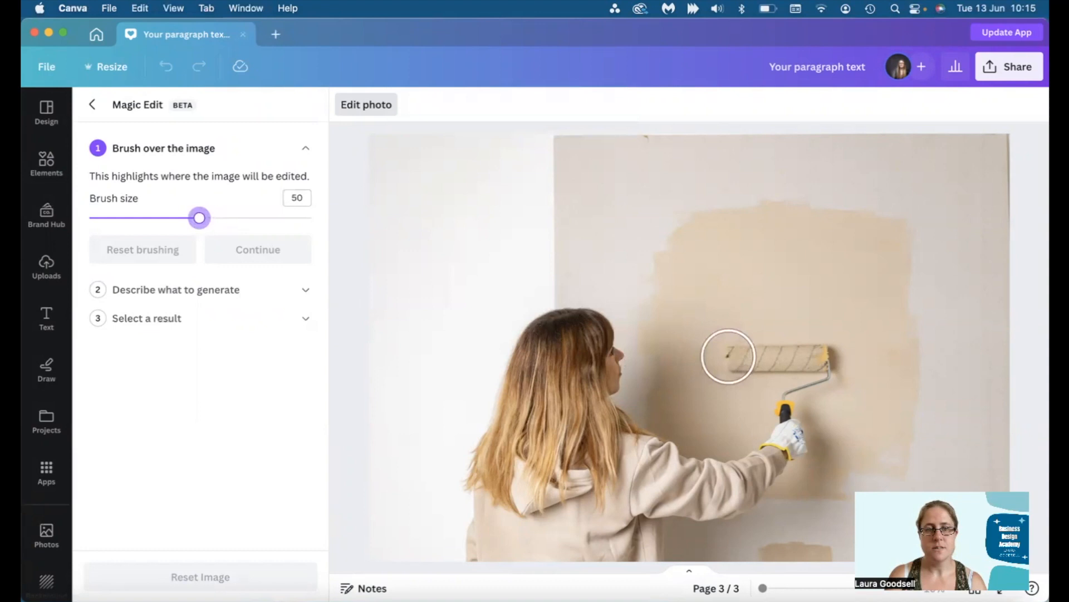
mouse_move(728, 356)
mouse_down()
mouse_move(830, 363)
mouse_move(777, 397)
mouse_up()
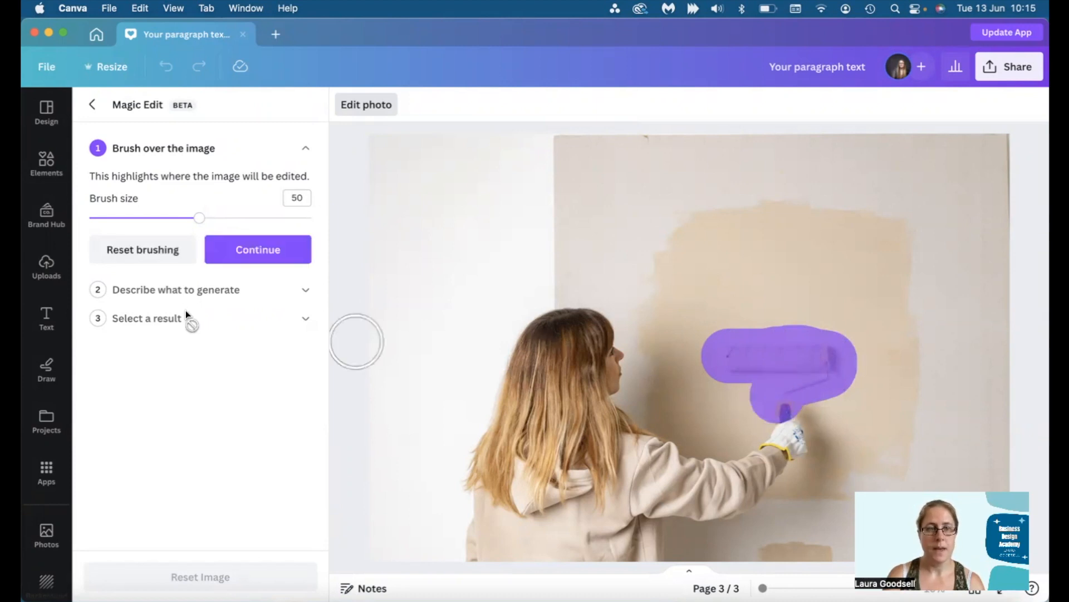
- Generate Magic Edit replacements for the brushed roller area from the description "spoon"
click(256, 262)
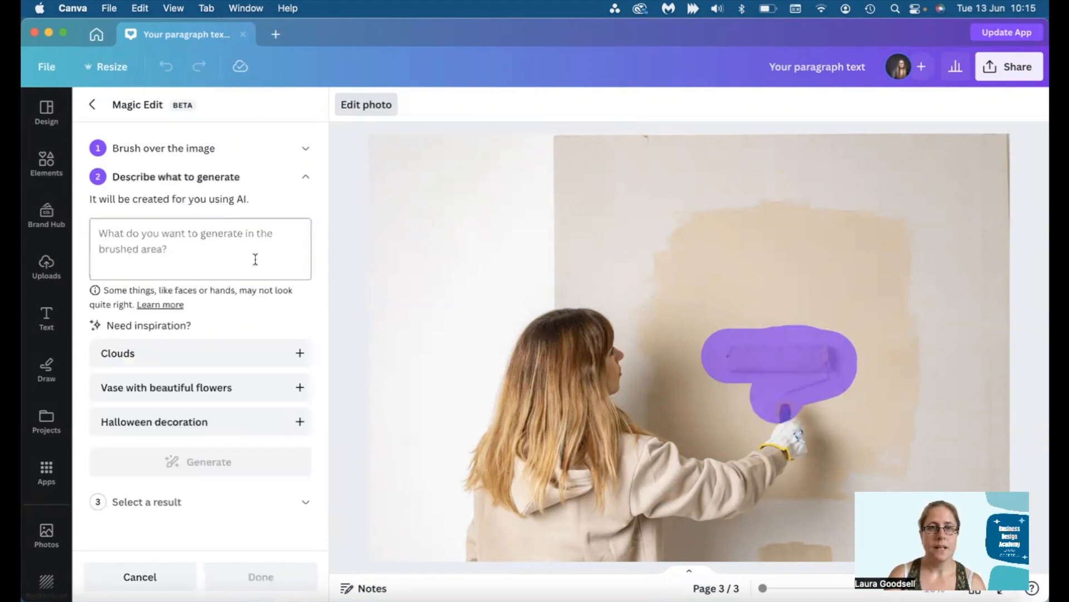
click(240, 246)
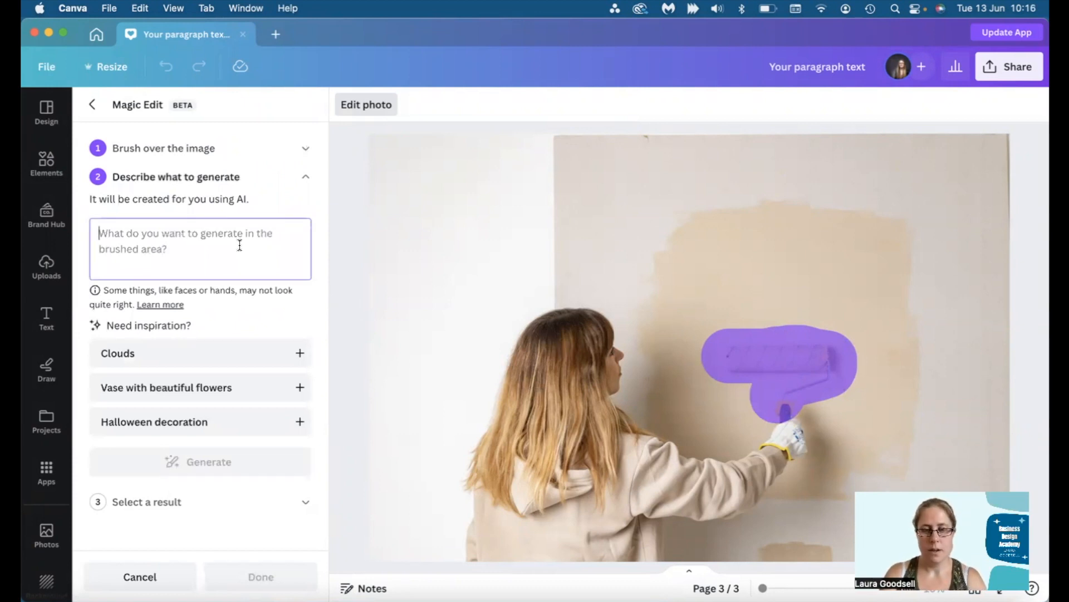
text(spoon)
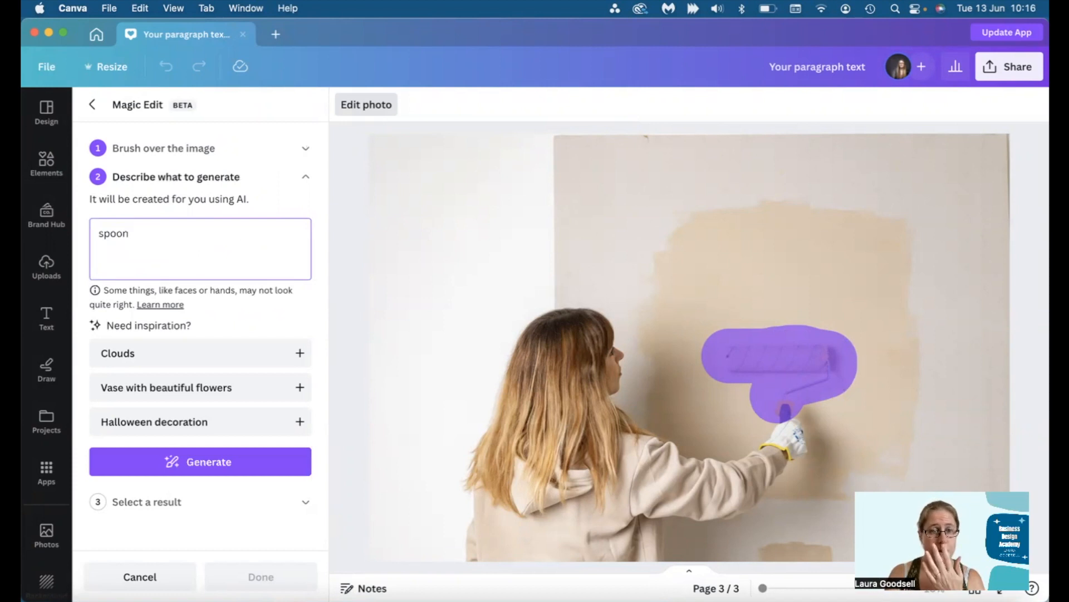
click(208, 472)
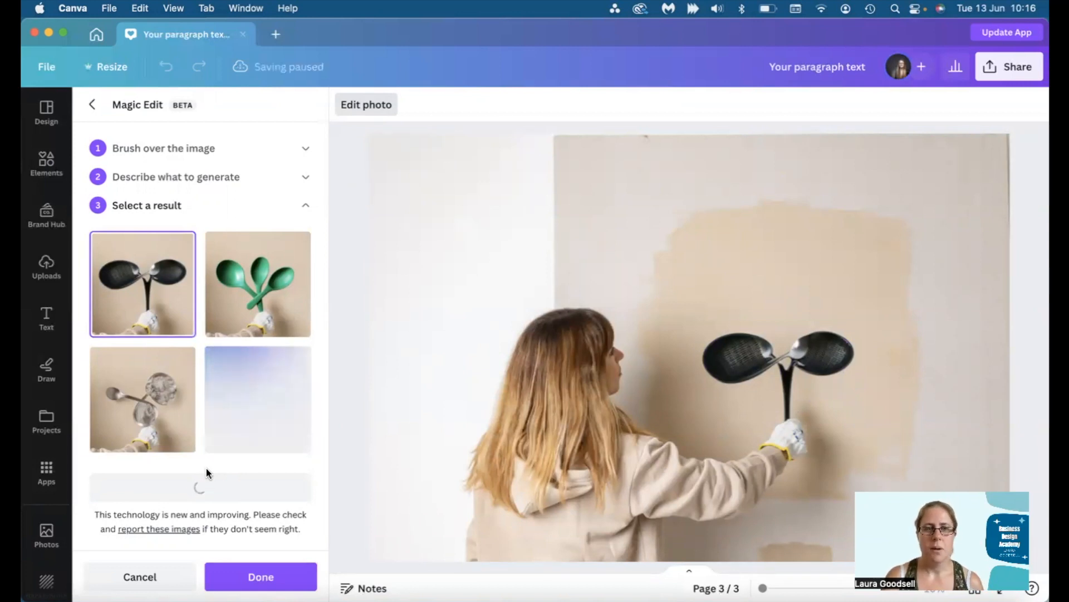
- Preview the different generated spoon results on the photo and compare them with the green spoons version
click(260, 269)
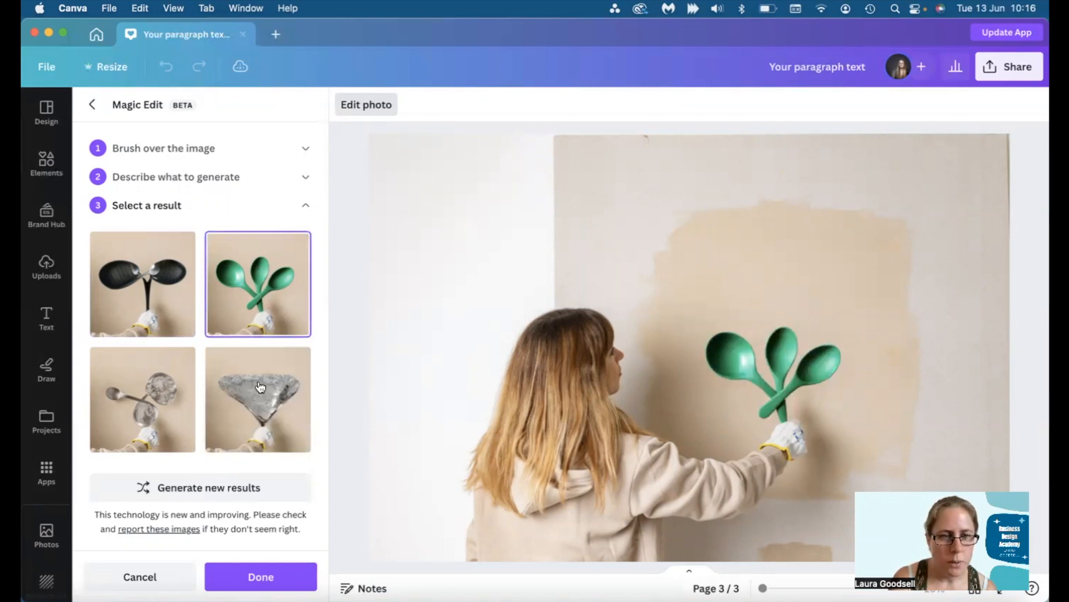
click(258, 401)
click(141, 406)
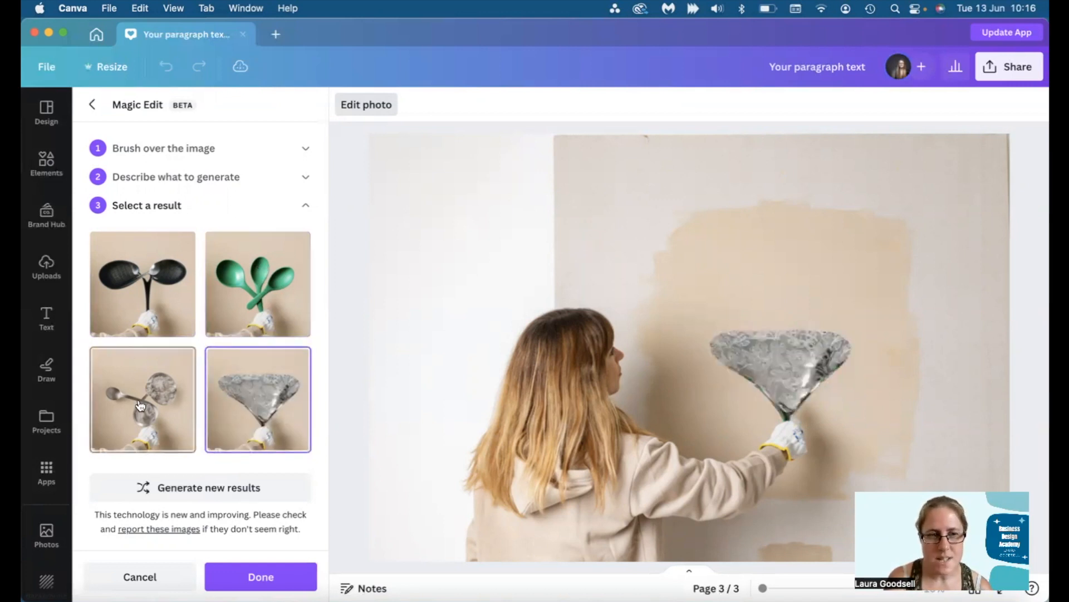
click(168, 281)
click(246, 301)
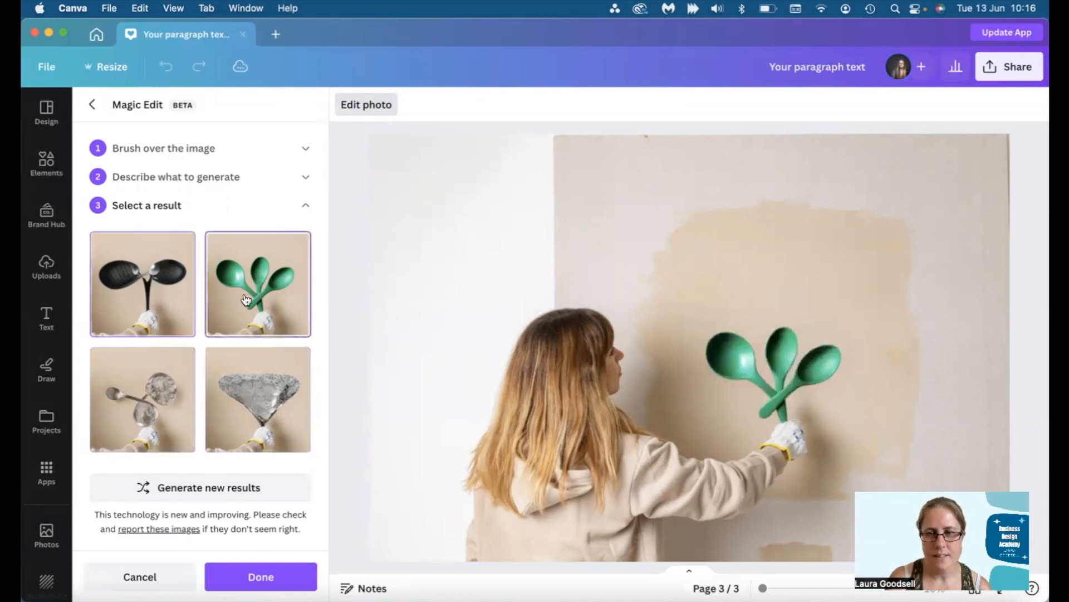
click(262, 400)
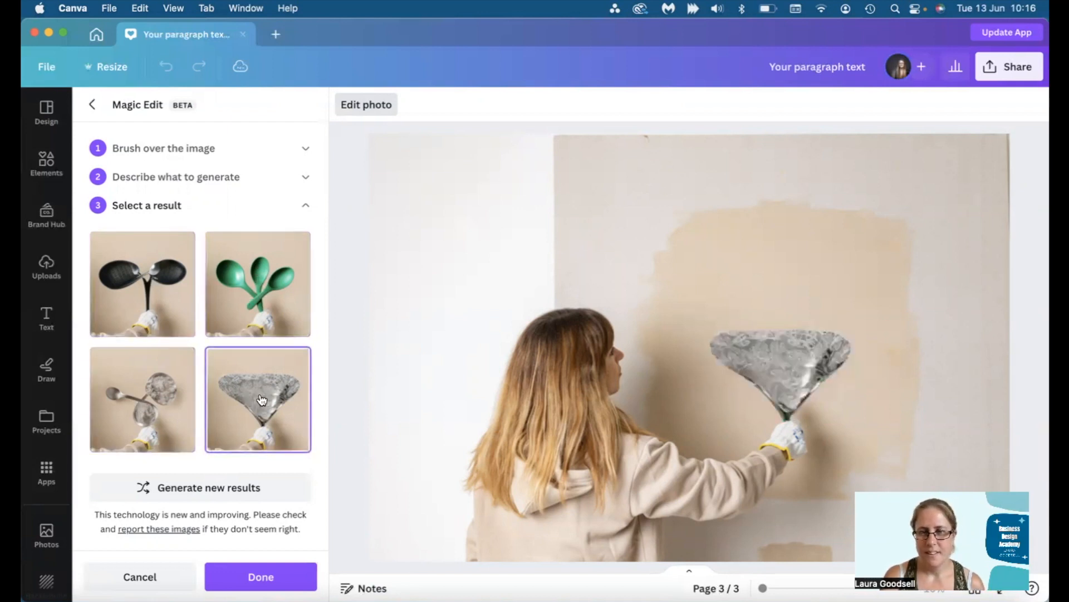
click(233, 288)
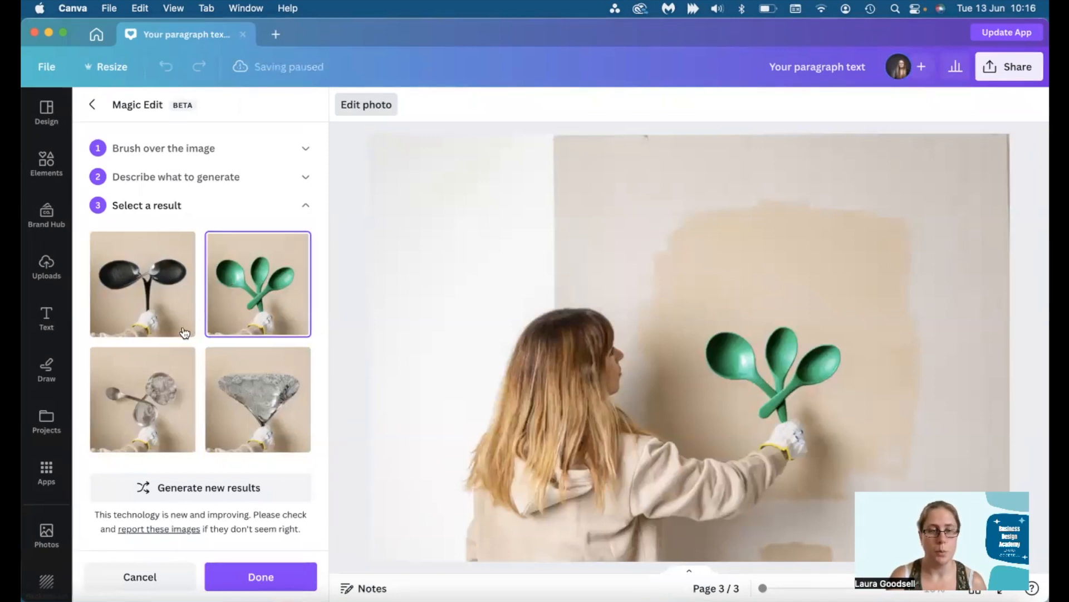
- Generate a new set of spoon results and apply the one with three black spoons
click(198, 488)
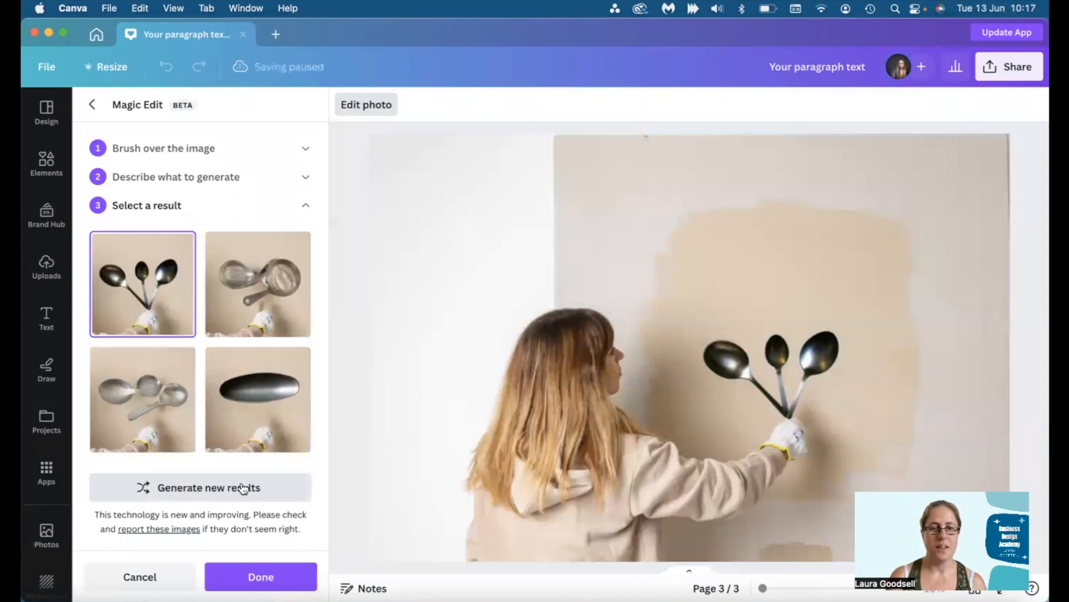
click(259, 577)
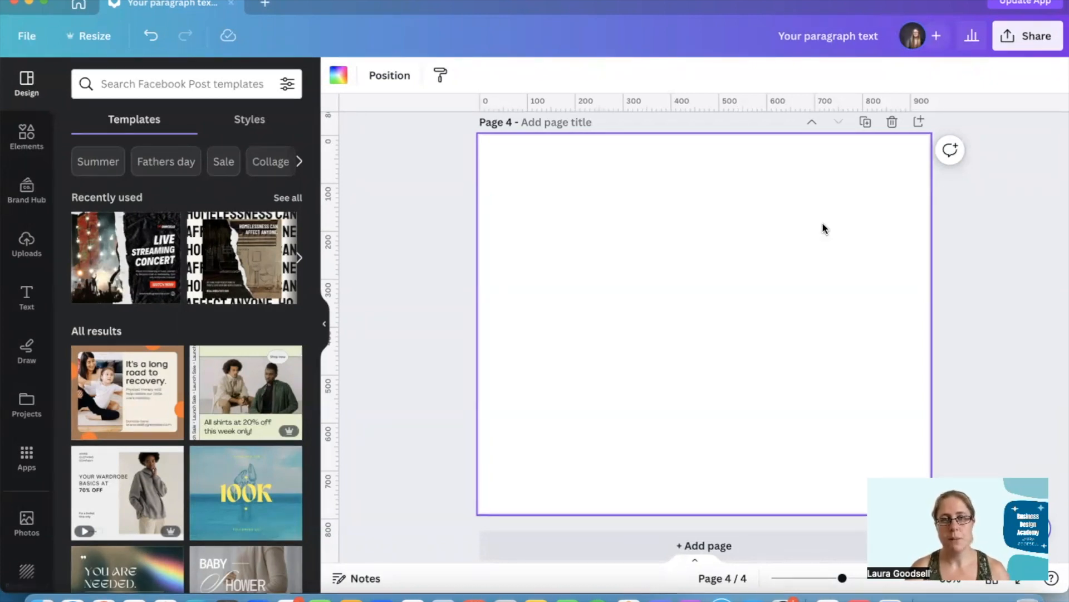
- Try several default gradients on blank page 4's background, ending with the light green-to-blue gradient
click(339, 76)
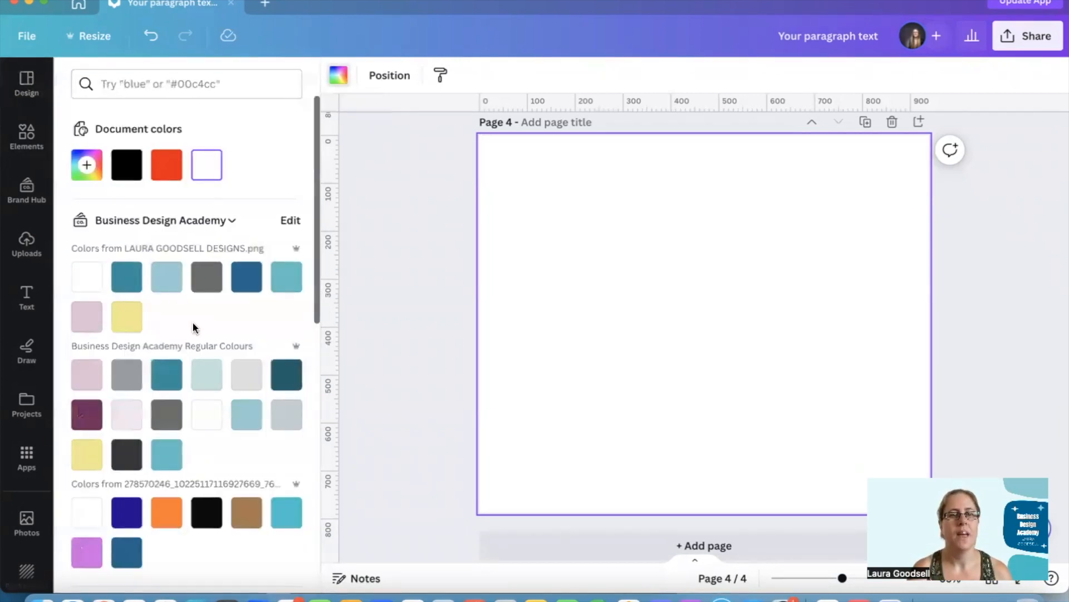
scroll(183, 359, down, 10)
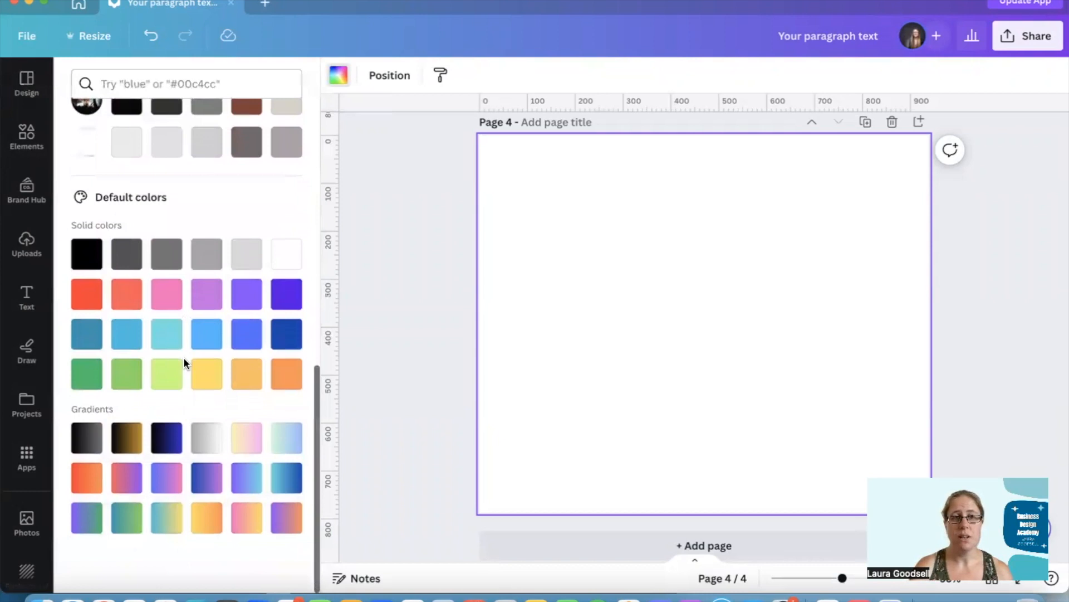
scroll(184, 362, up, 9)
scroll(184, 362, down, 4)
scroll(184, 362, down, 5)
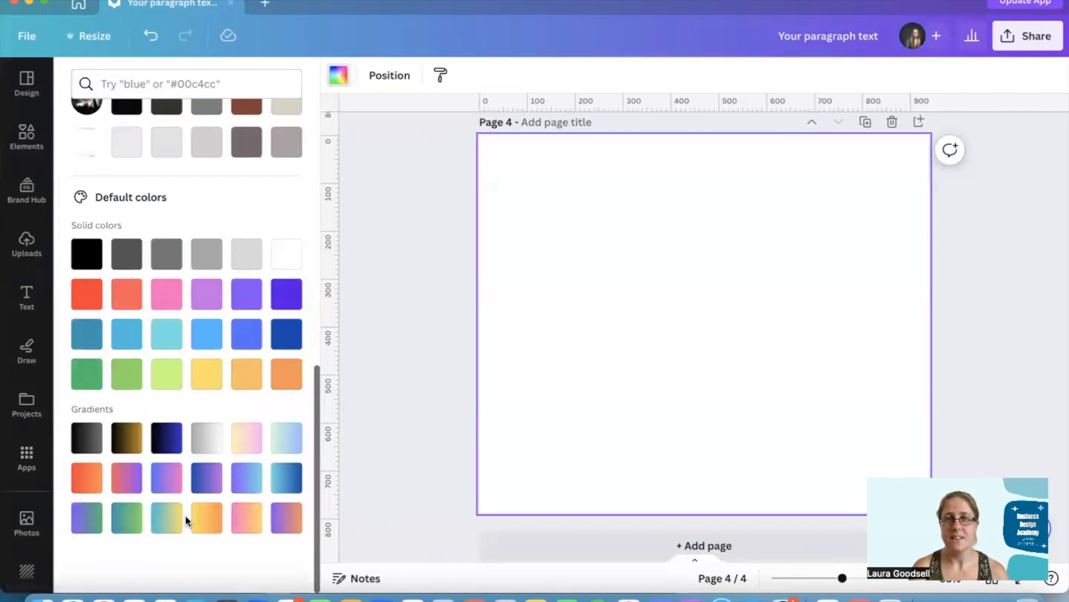
click(244, 443)
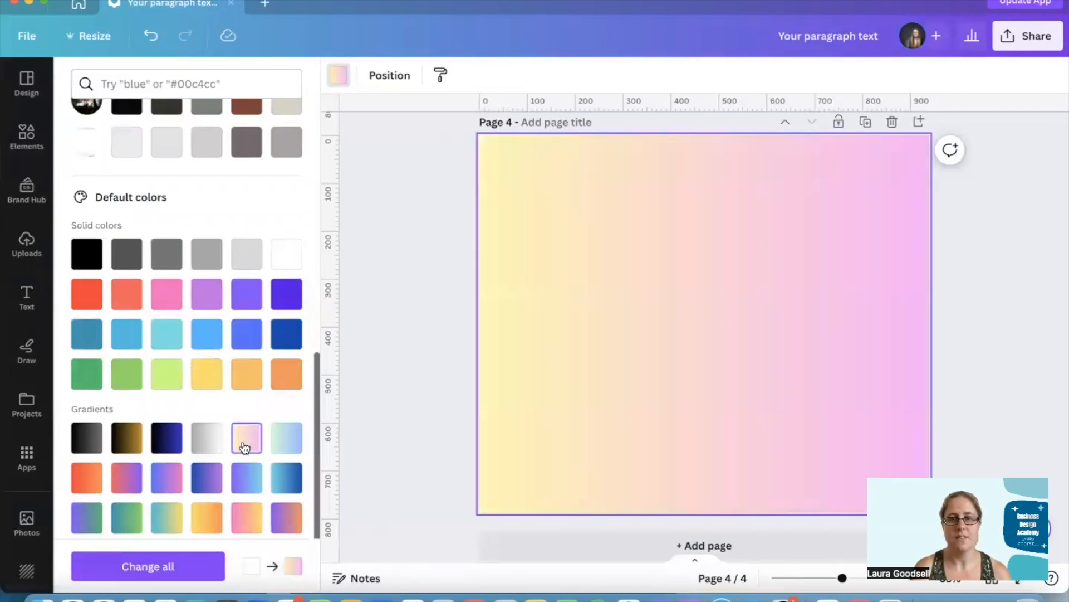
click(244, 478)
click(208, 477)
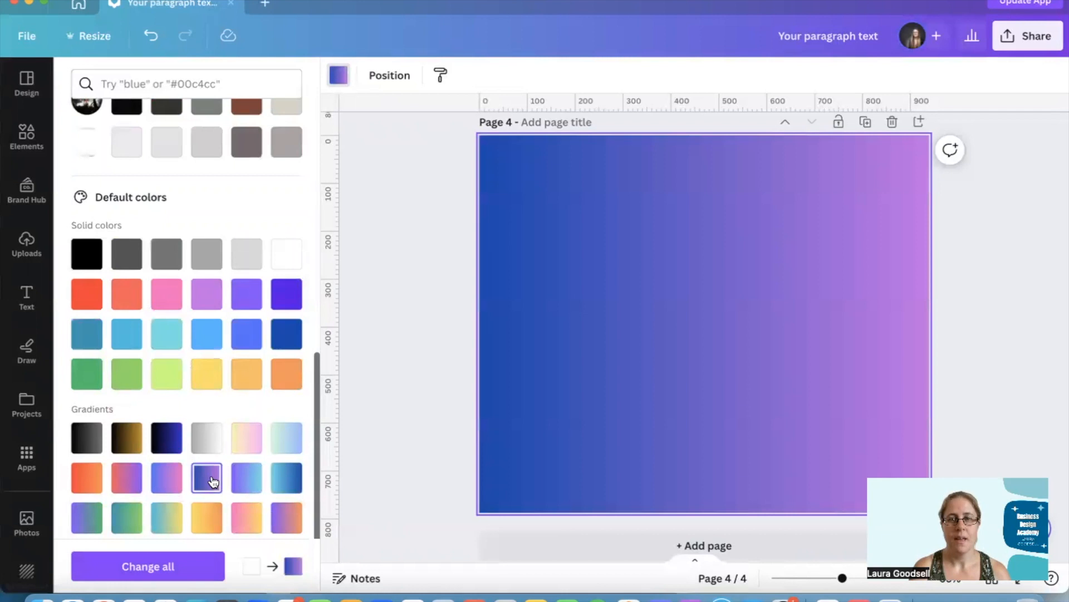
click(167, 478)
click(125, 478)
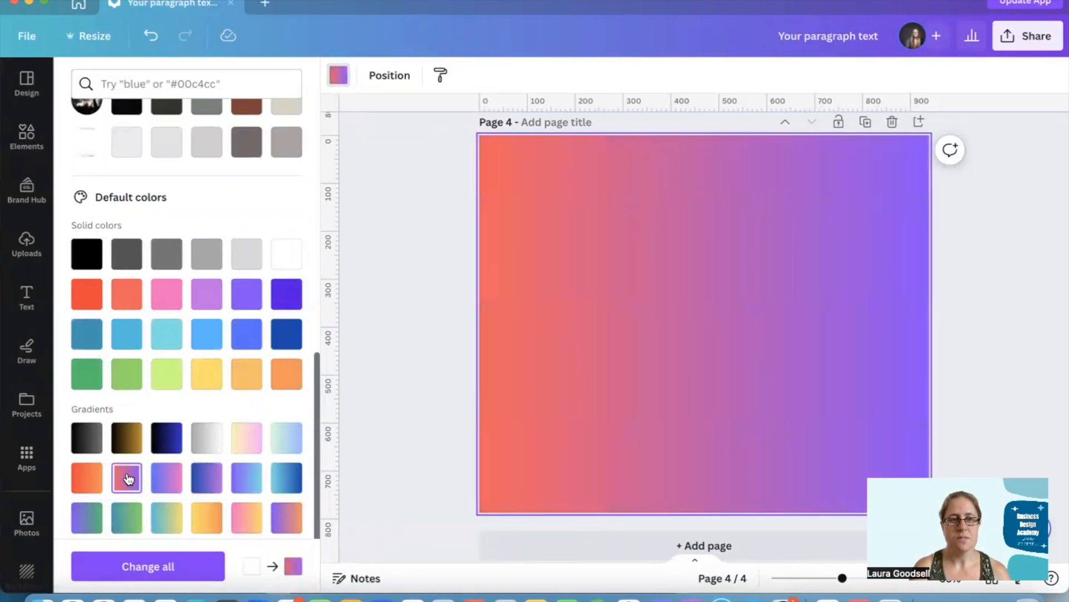
click(95, 479)
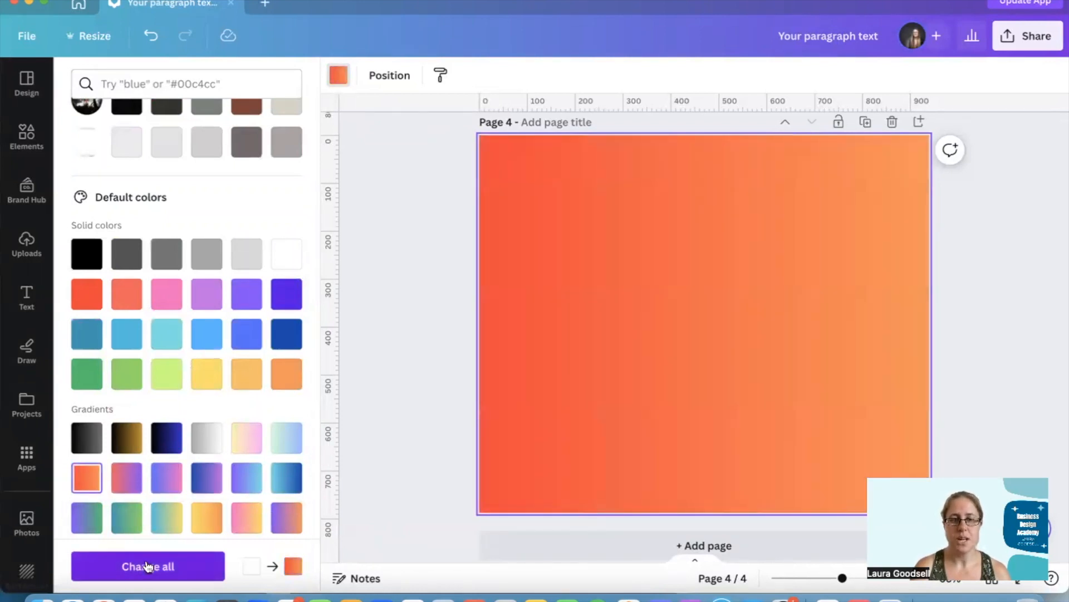
click(166, 518)
click(279, 440)
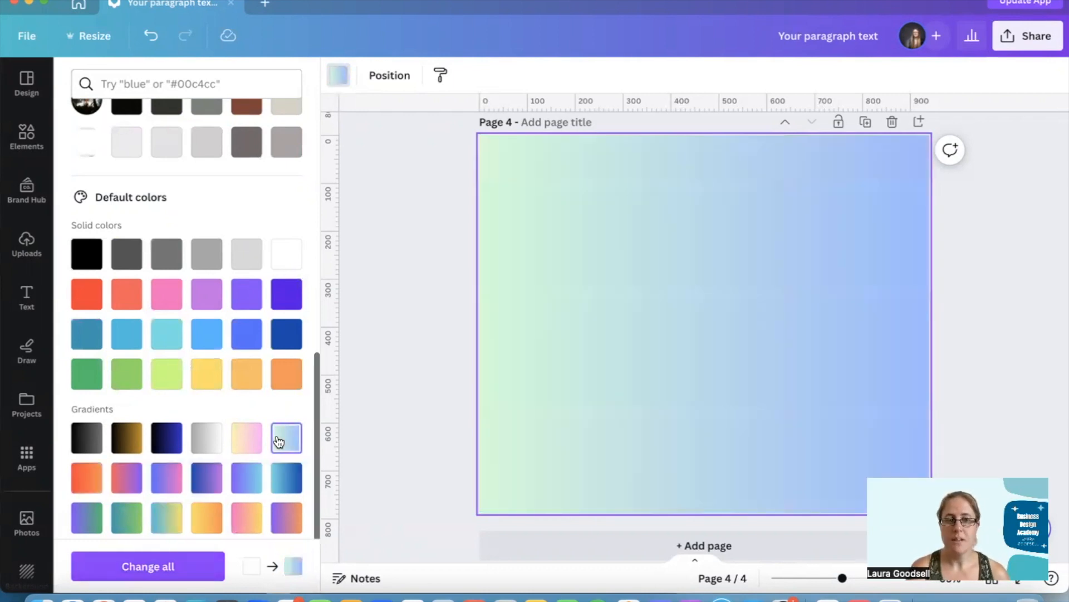
- Switch page 4's background to the solid colour #CDFFD8 and back to a custom gradient of light green to teal
scroll(228, 441, up, 15)
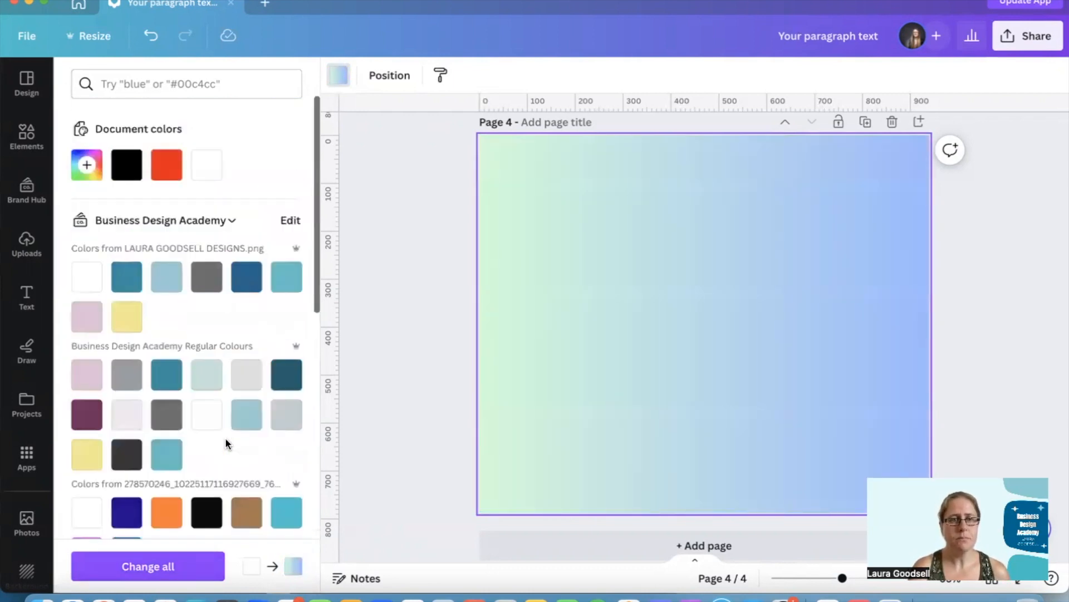
click(85, 166)
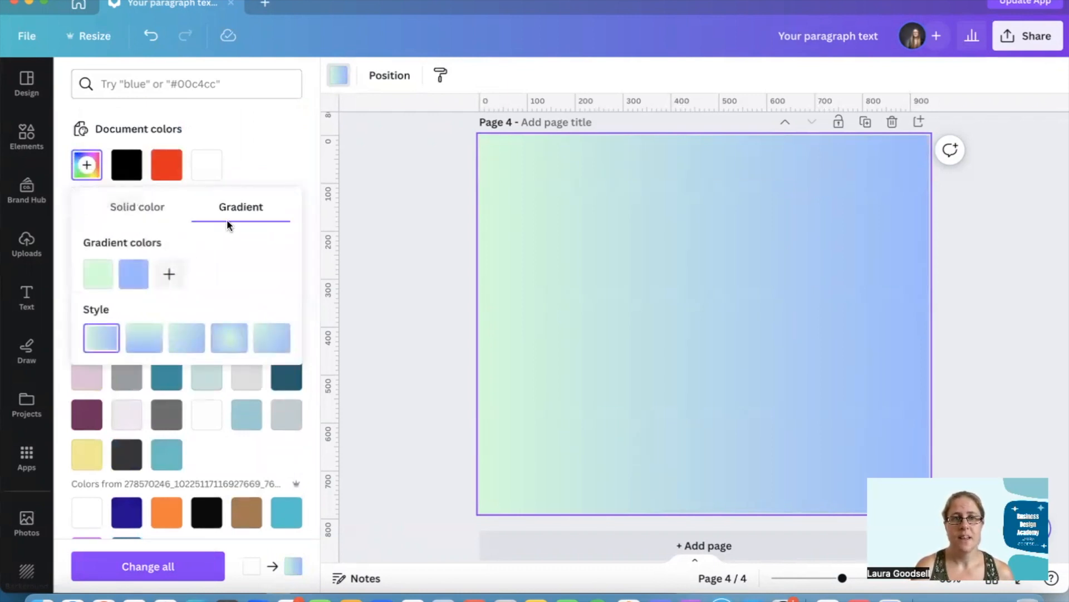
click(146, 210)
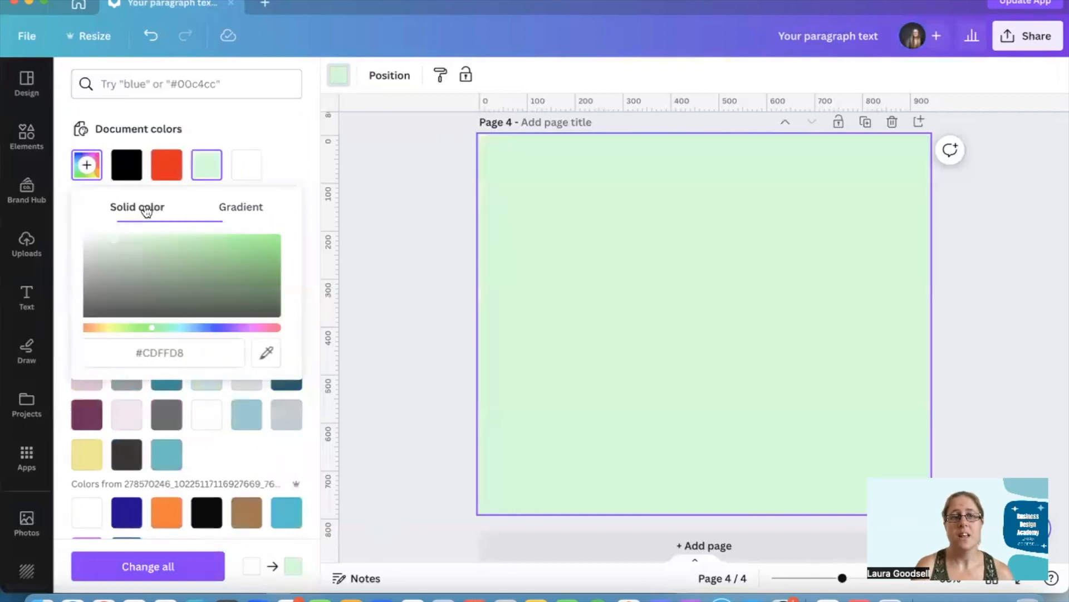
click(241, 210)
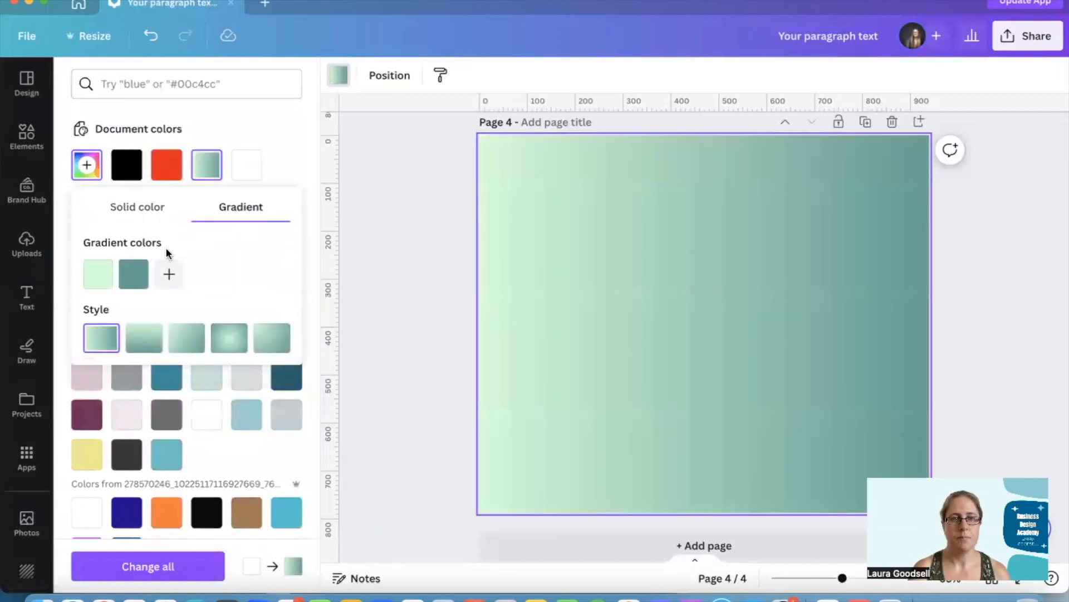
- Add a third colour, white #FFFFFF, to the custom gradient on page 4's background
click(93, 278)
click(133, 277)
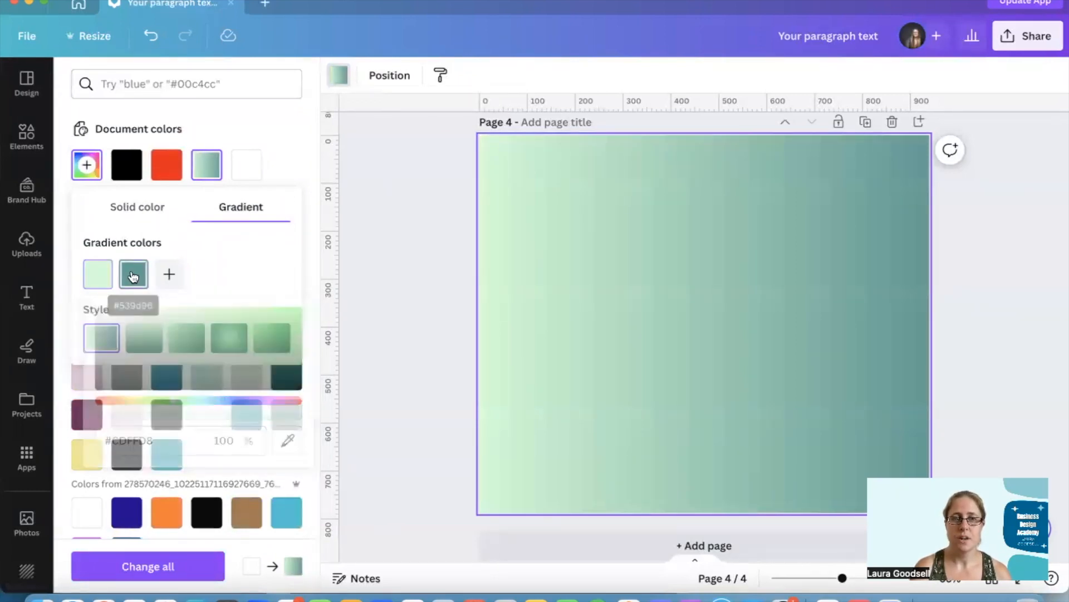
click(169, 273)
drag(167, 327, 159, 300)
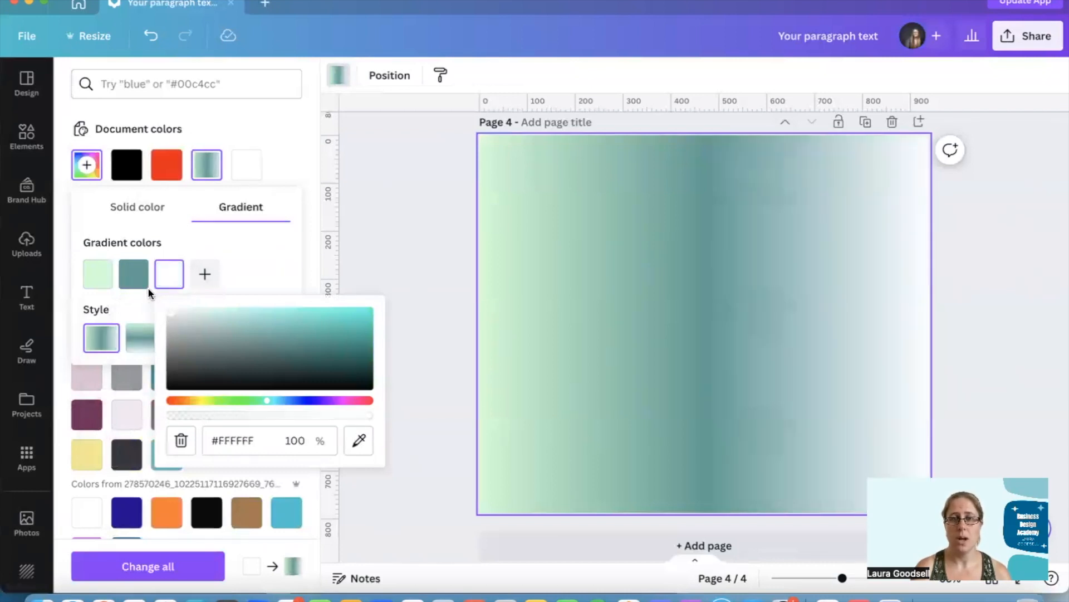
- Add a fourth colour to page 4's background gradient and set it to bright green #5EFF86
click(205, 274)
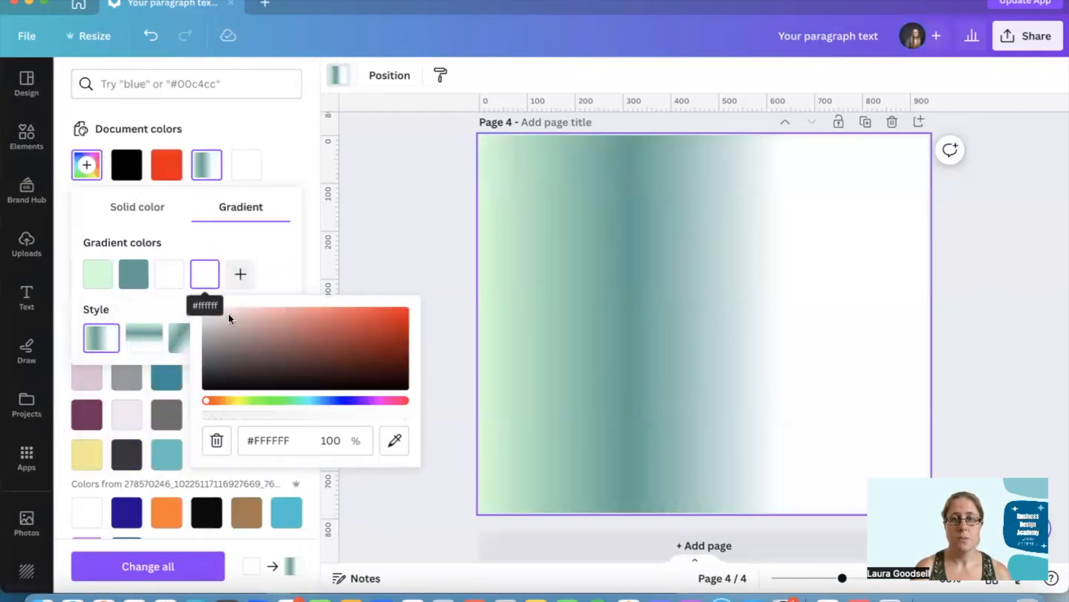
click(282, 400)
click(333, 311)
drag(332, 311, 333, 305)
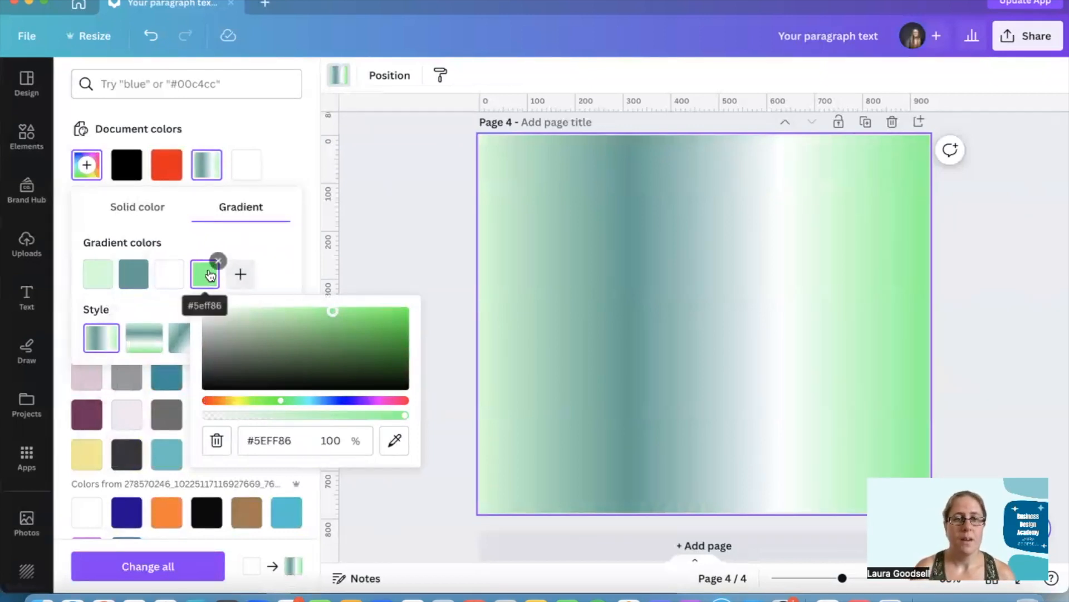
- Remove the bright green and white colours from the gradient, keeping only light green and teal
click(218, 261)
click(182, 260)
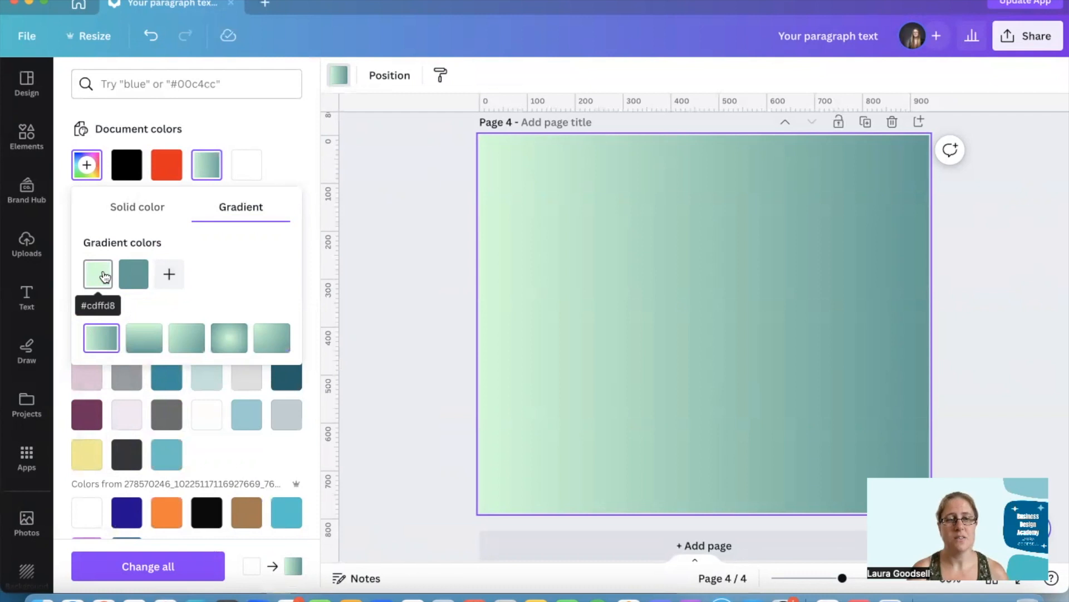
- Try the vertical, diagonal, centred radial and corner radial gradient styles on page 4, ending with the horizontal style, and close the colour settings
click(141, 344)
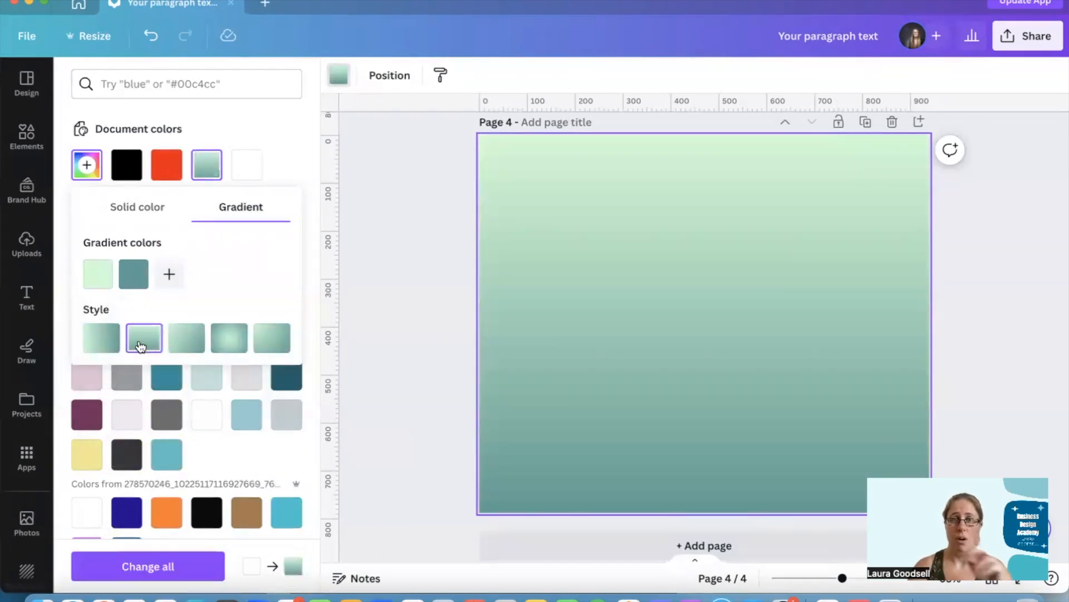
click(187, 336)
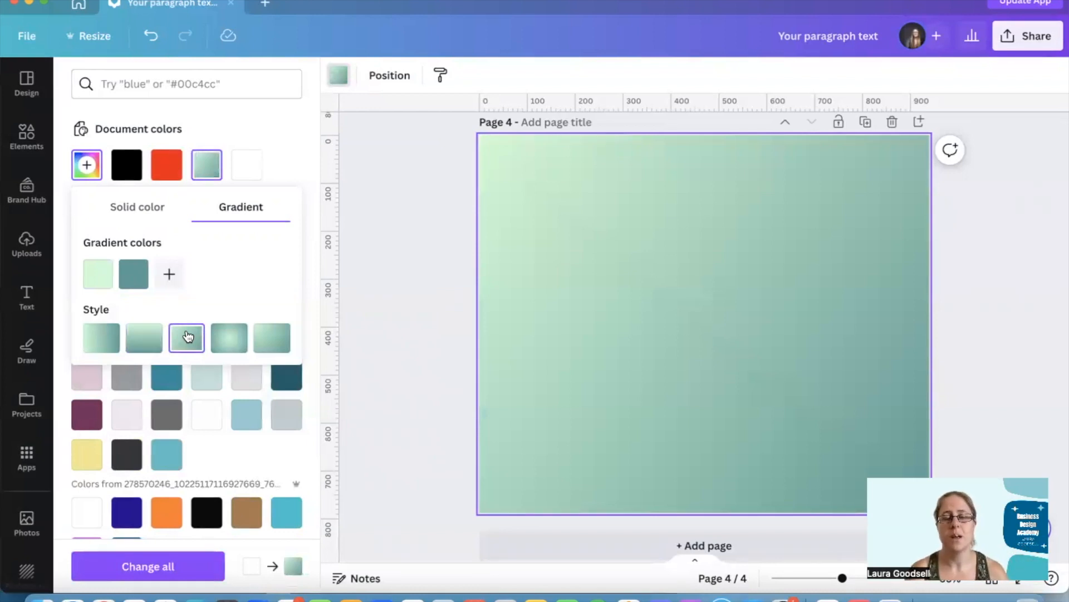
click(230, 336)
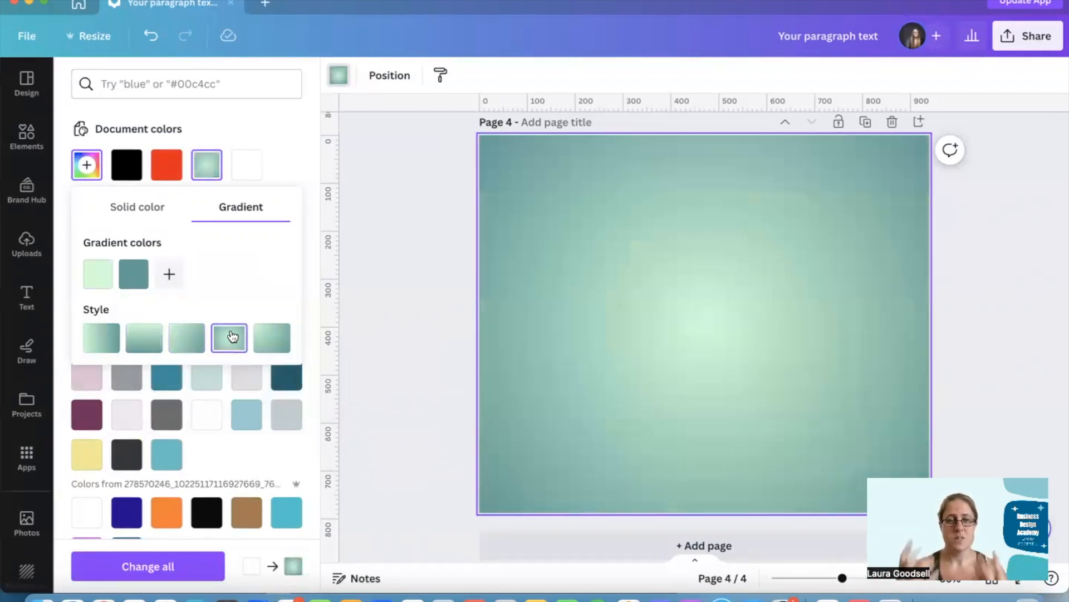
click(278, 337)
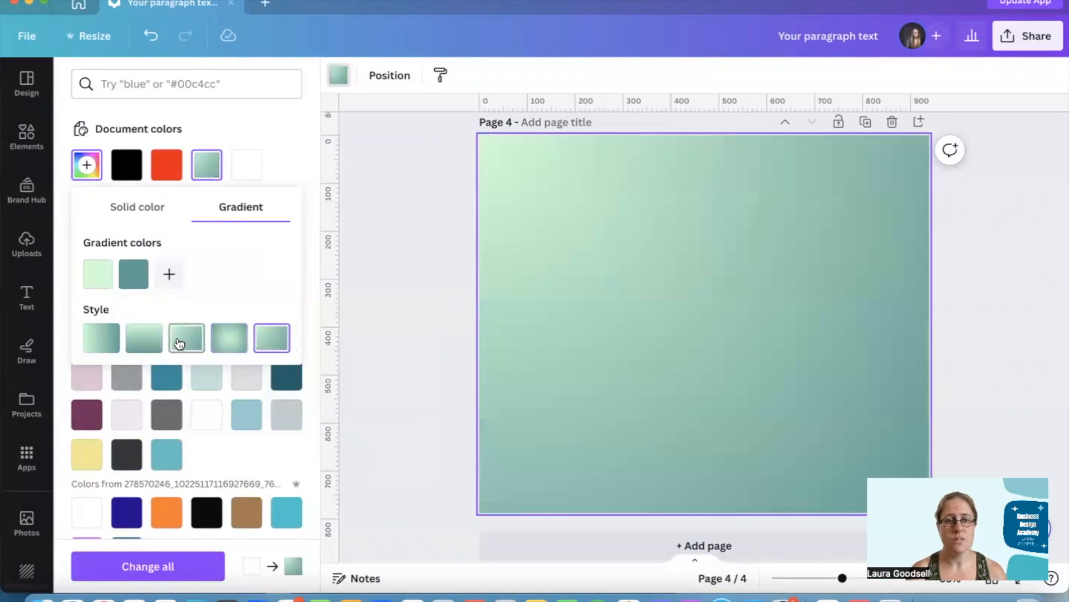
click(180, 342)
click(144, 342)
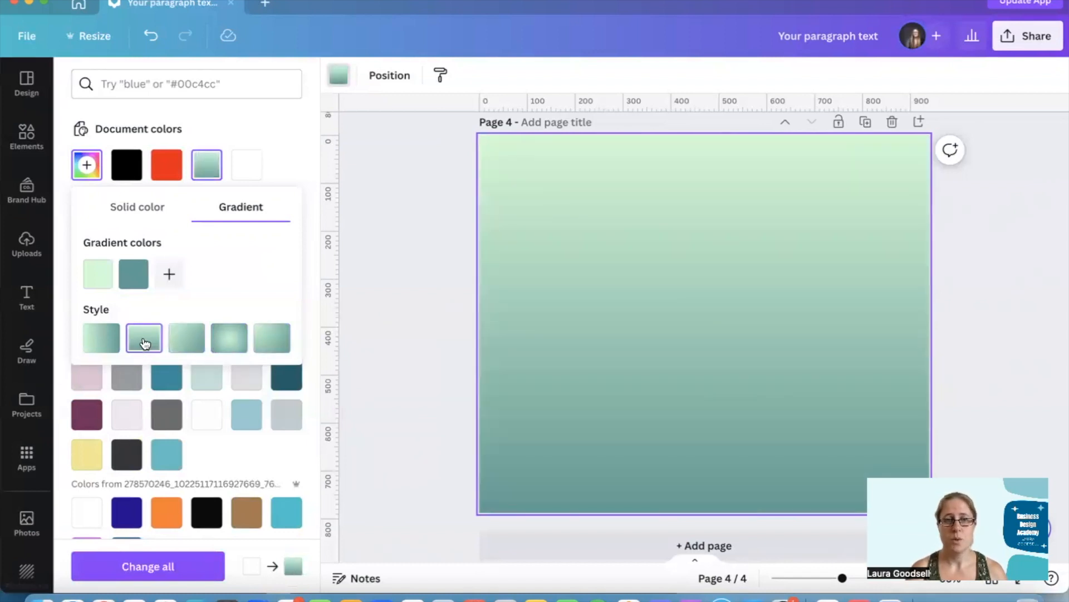
click(104, 343)
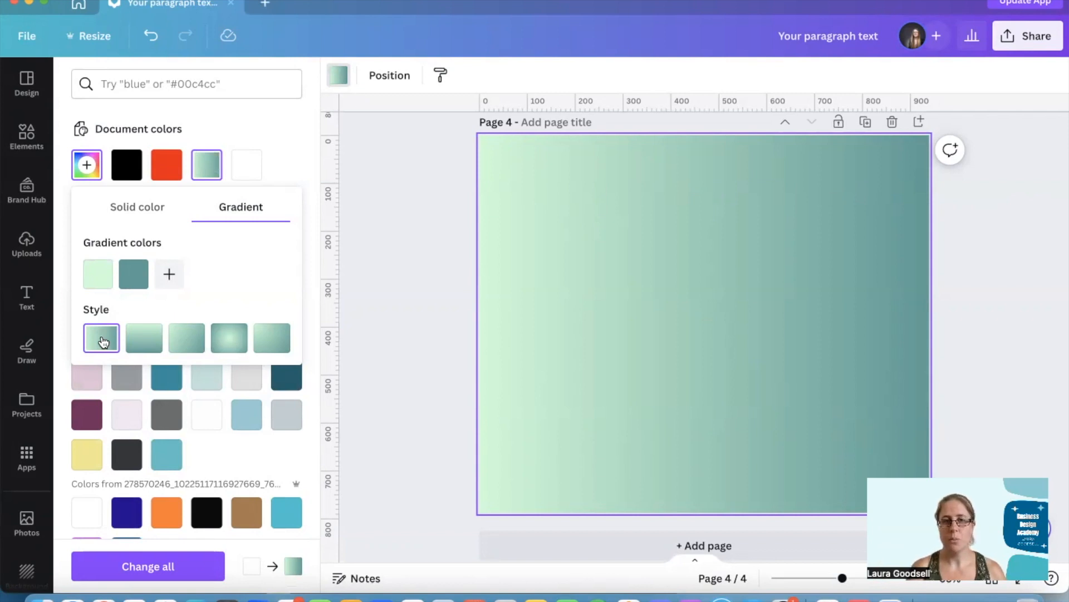
click(399, 301)
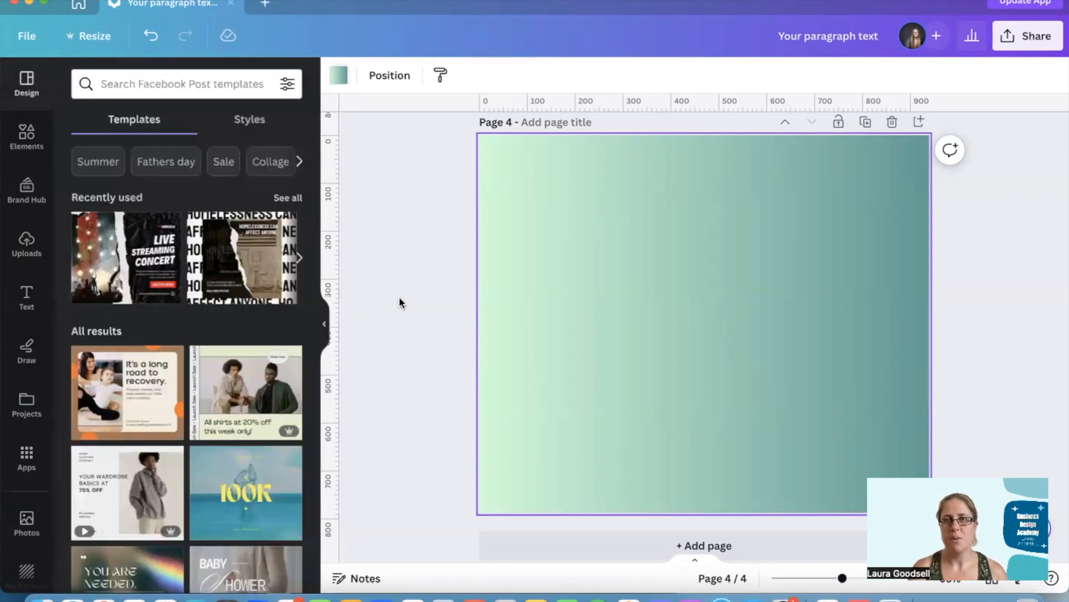